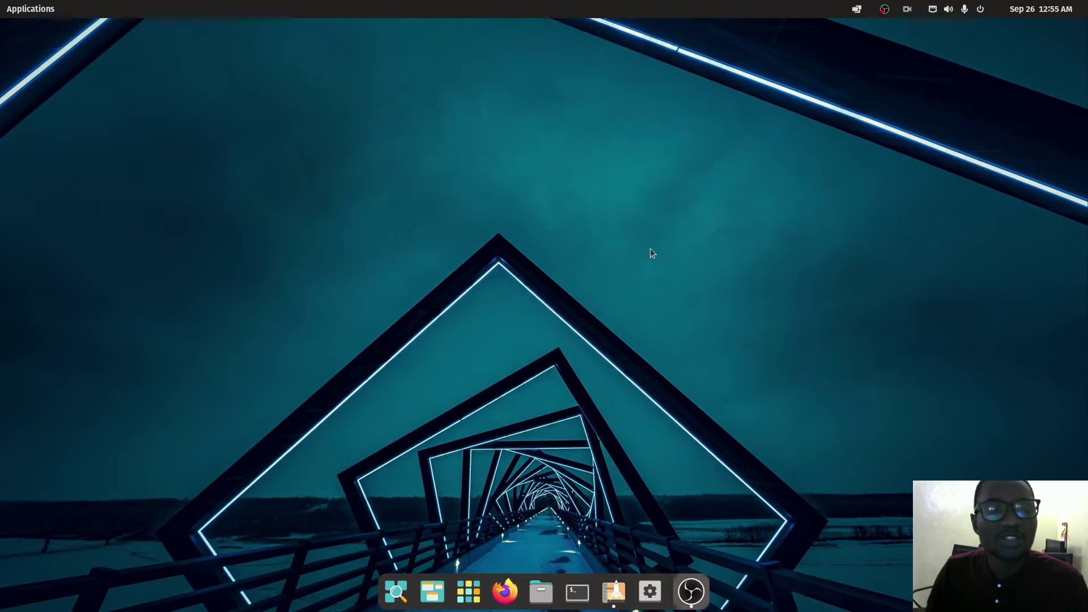
Open Desktop Background from the desktop menu, scroll the wallpapers, and cancel adding a custom picture
right_click(825, 322)
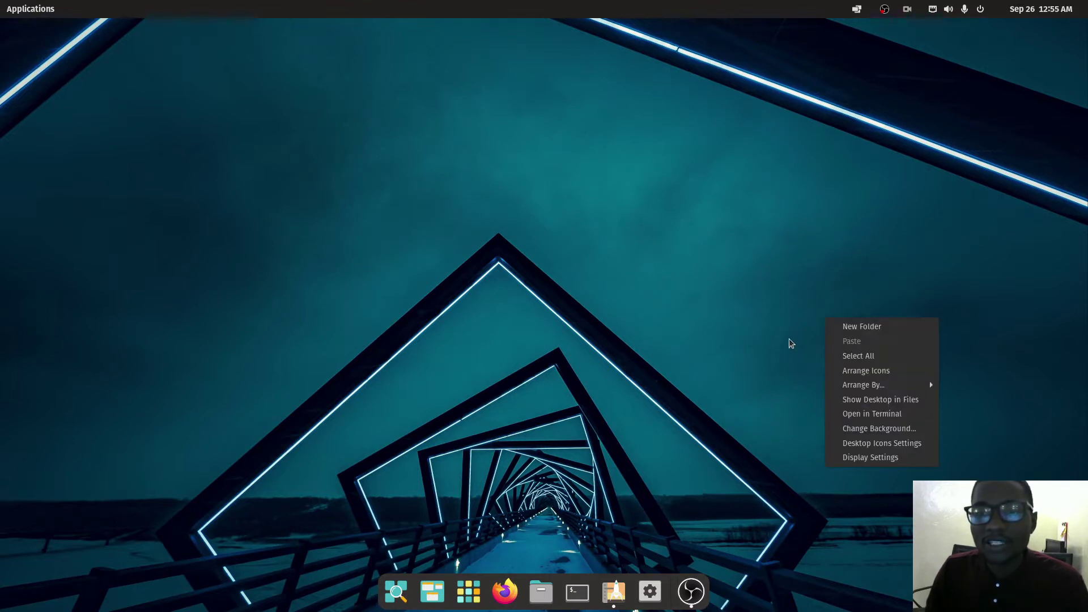
click(876, 428)
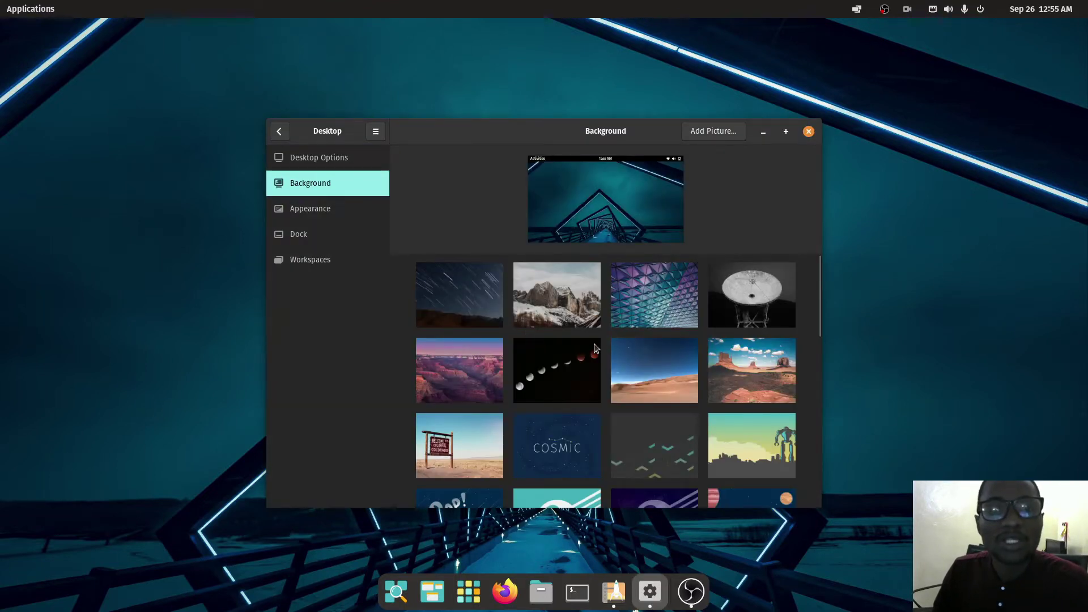
scroll(595, 344, down, 5)
scroll(683, 397, down, 4)
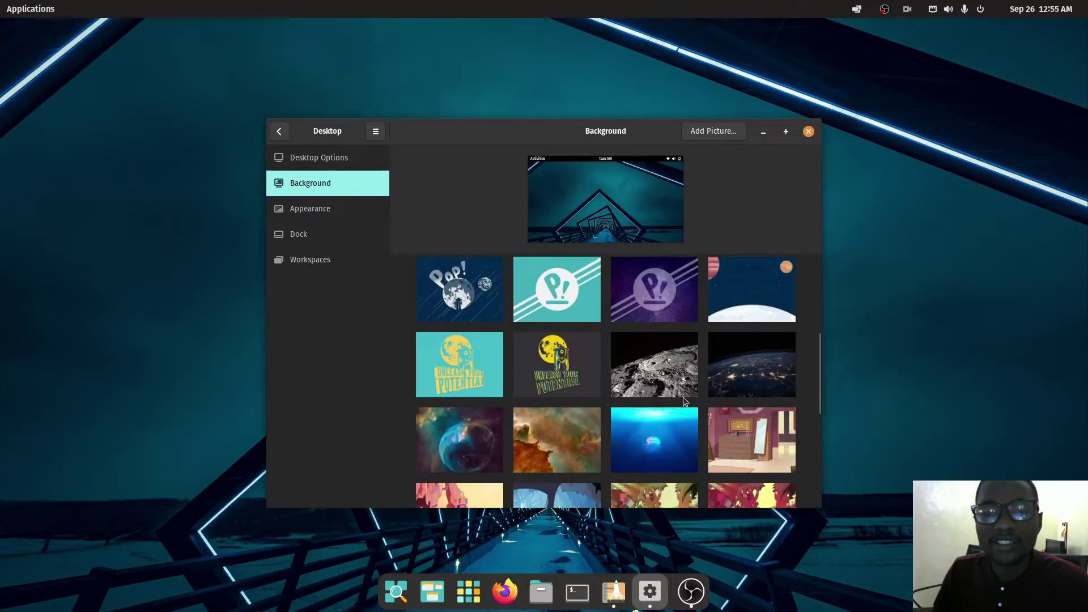
scroll(709, 340, down, 3)
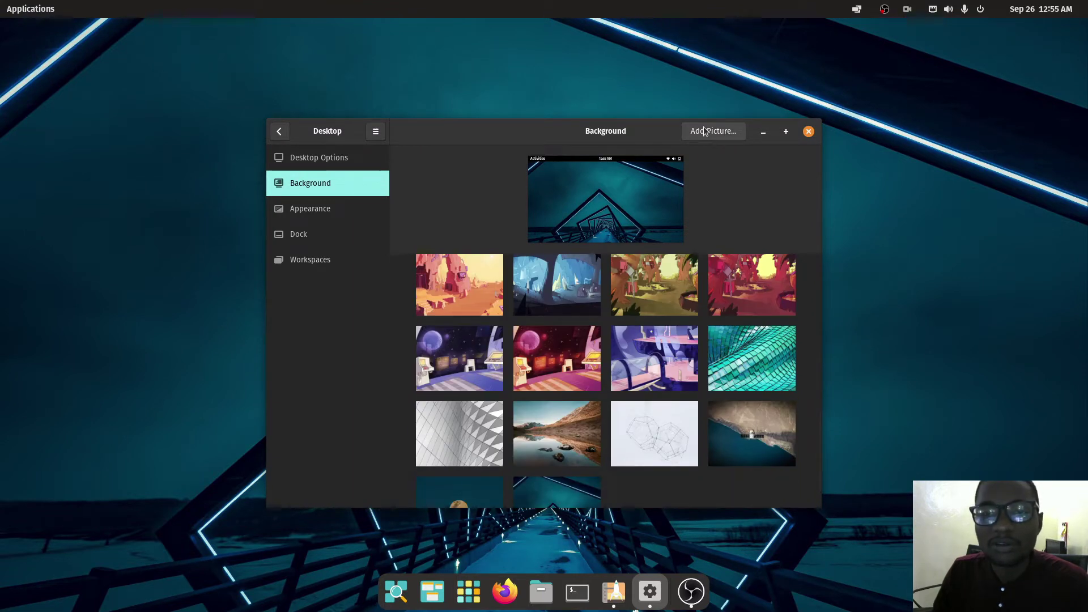
click(714, 133)
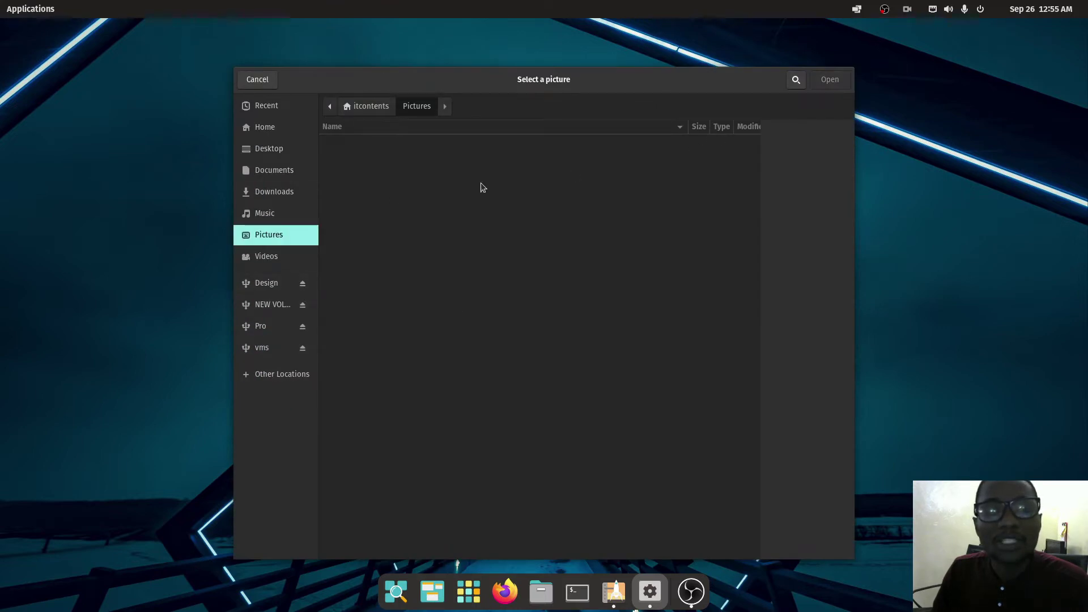
click(266, 82)
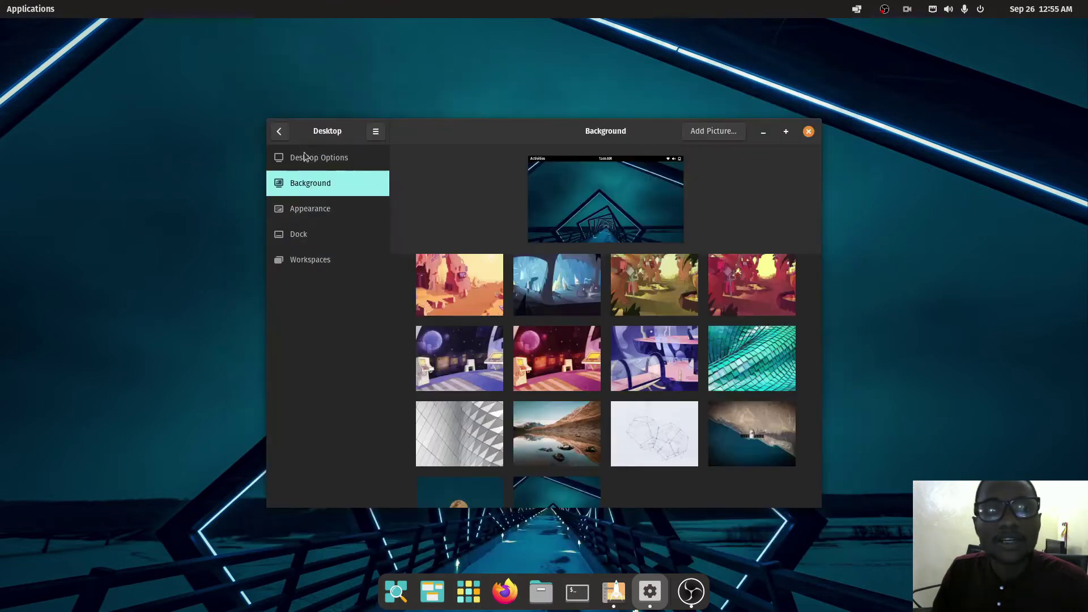
Set the Appearance style to Dark, then move on to the Dock settings
click(352, 218)
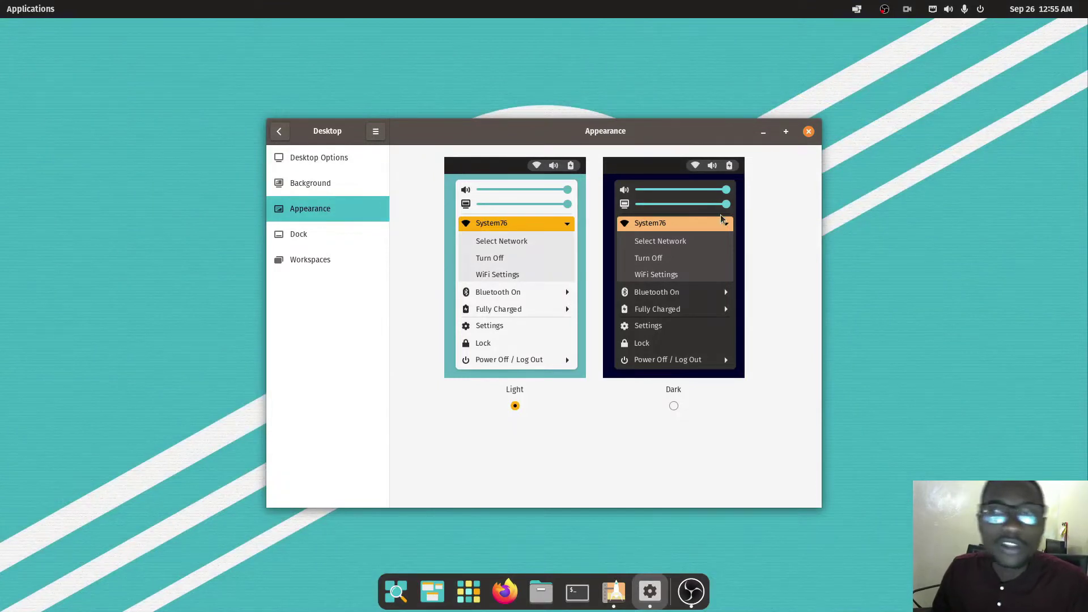
click(674, 406)
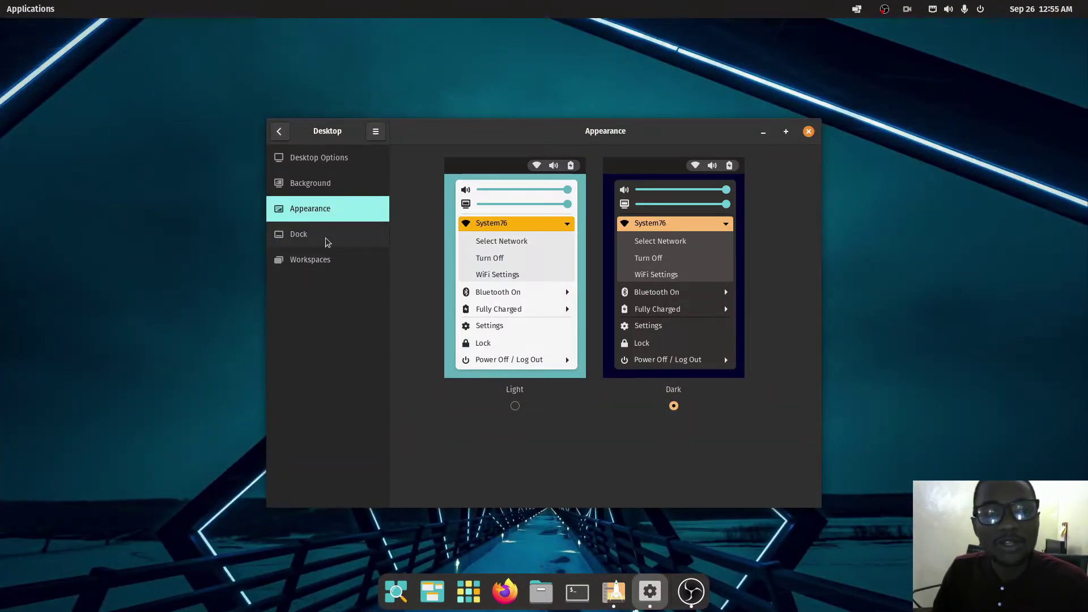
click(328, 243)
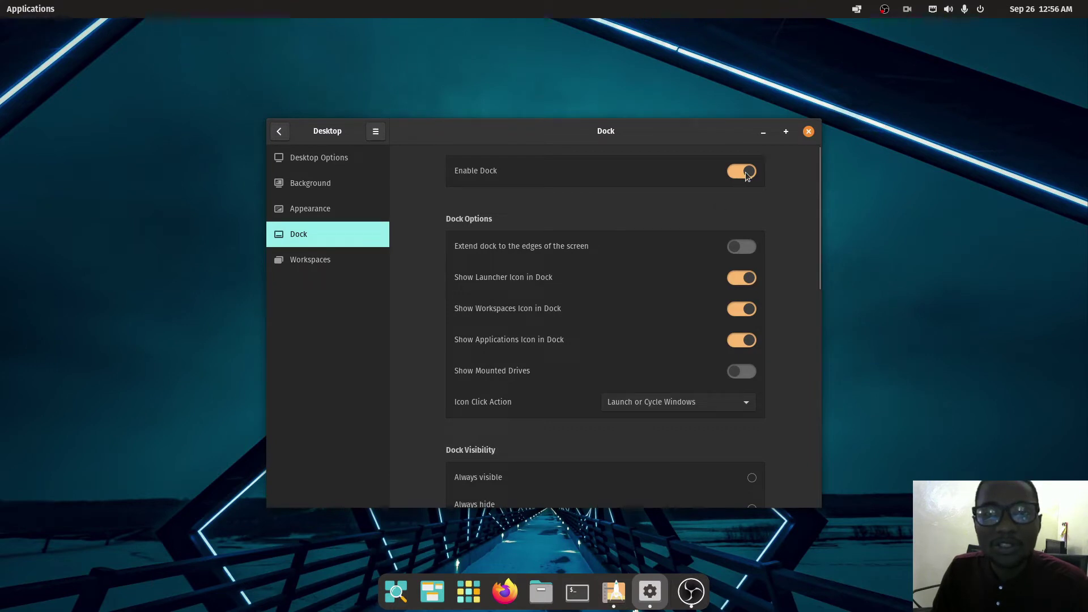
click(746, 171)
click(745, 172)
click(736, 248)
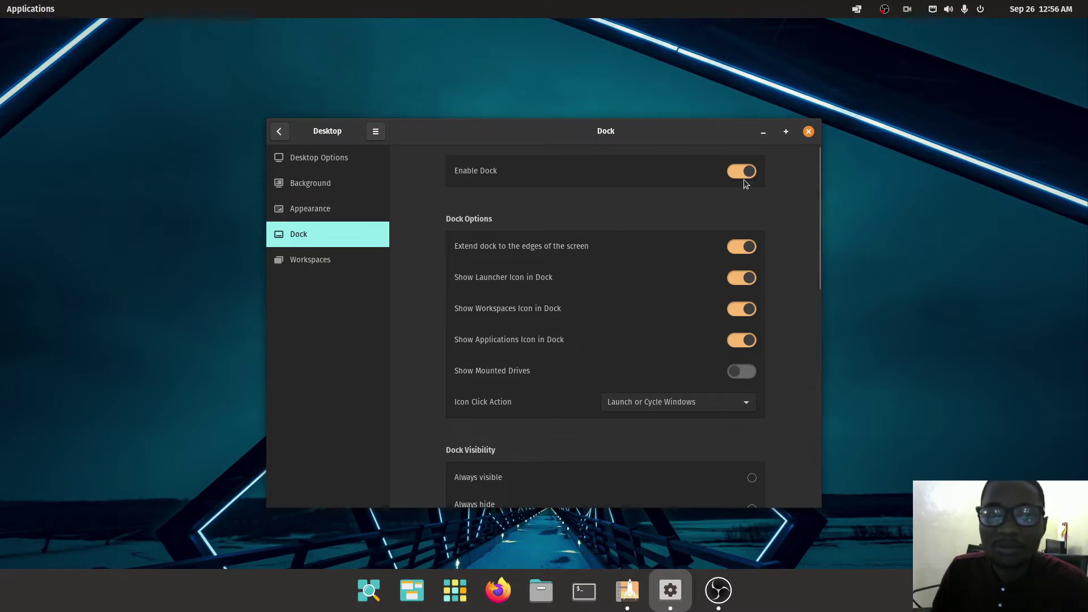
click(750, 250)
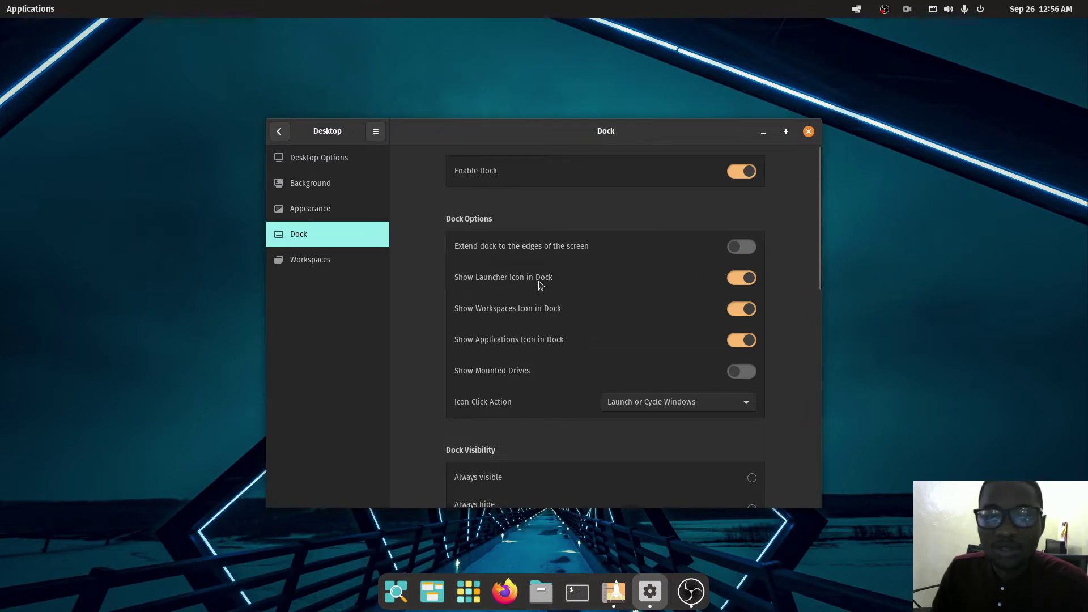
click(746, 282)
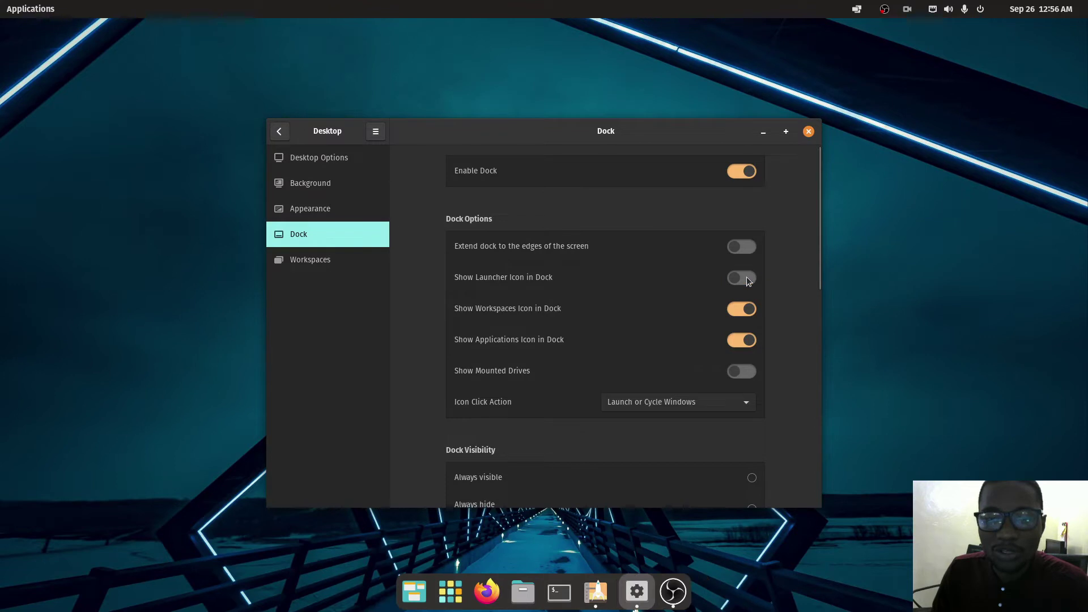
click(746, 277)
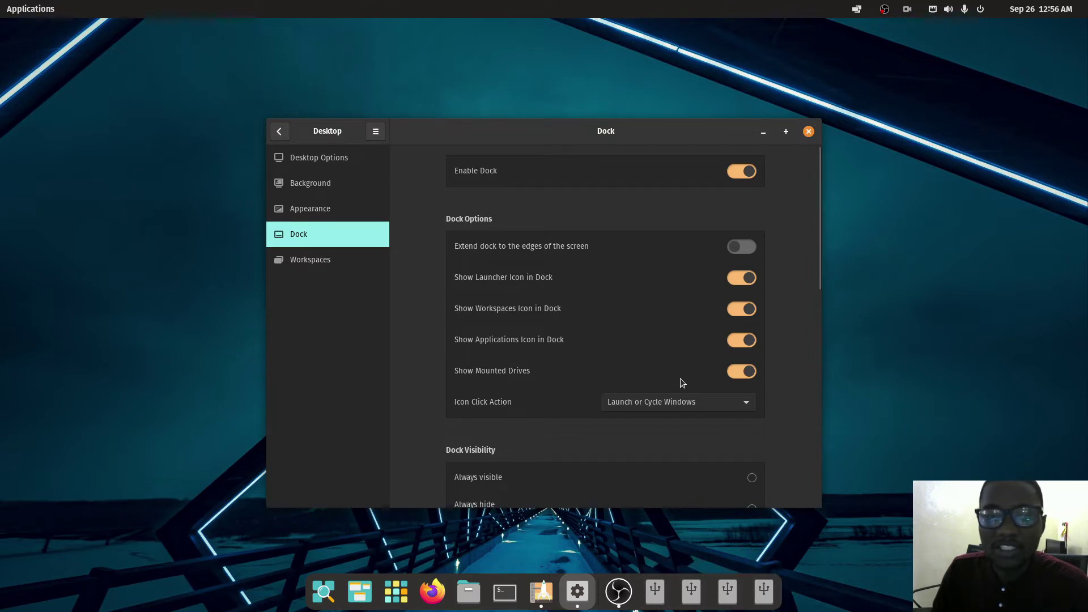
click(747, 372)
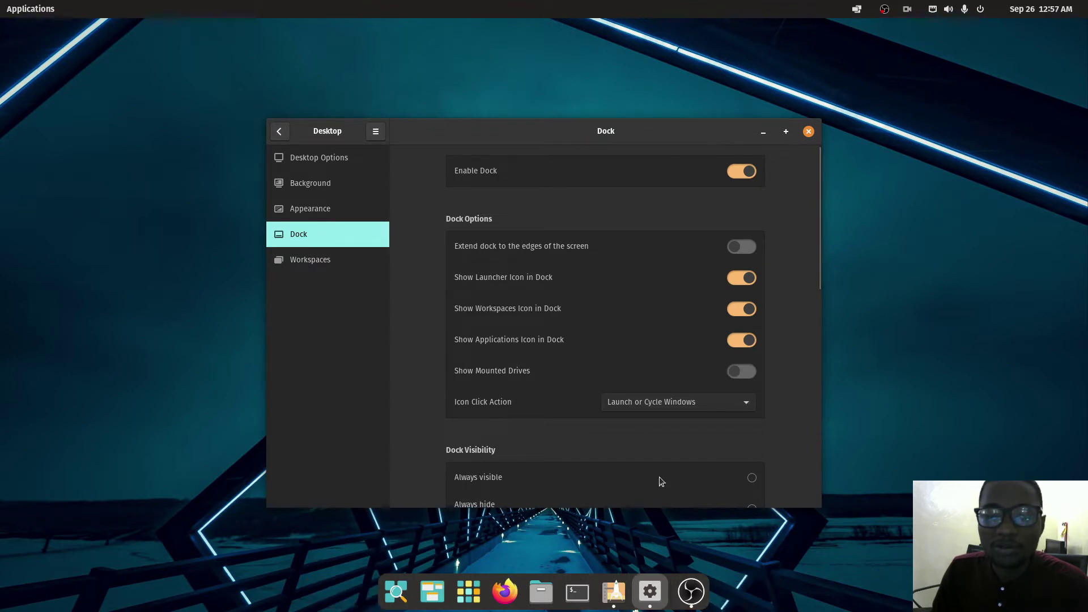
scroll(578, 347, down, 3)
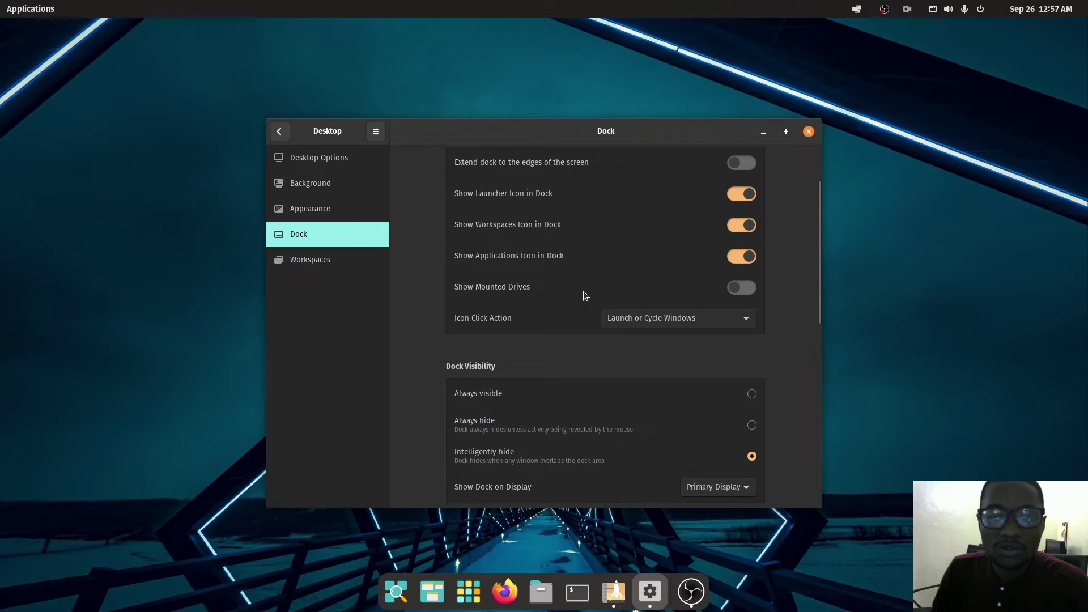
scroll(583, 291, down, 3)
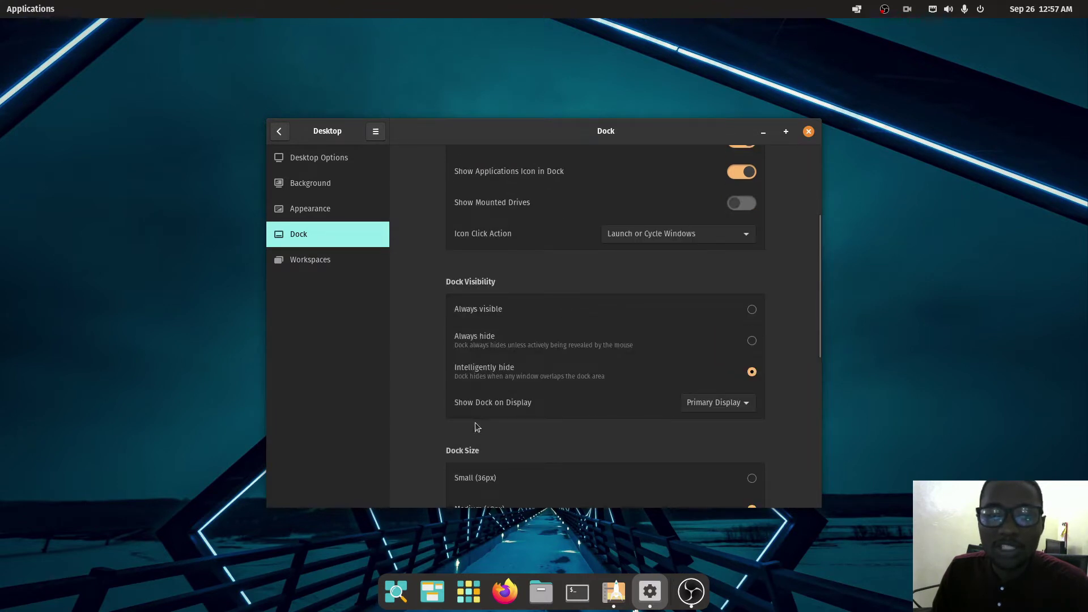
click(753, 312)
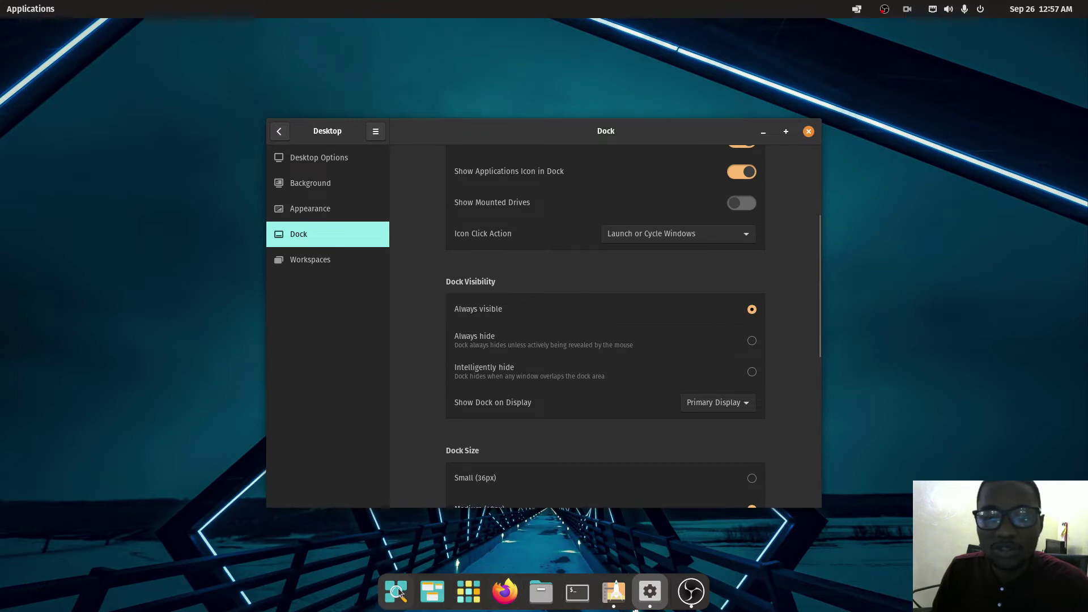
click(752, 341)
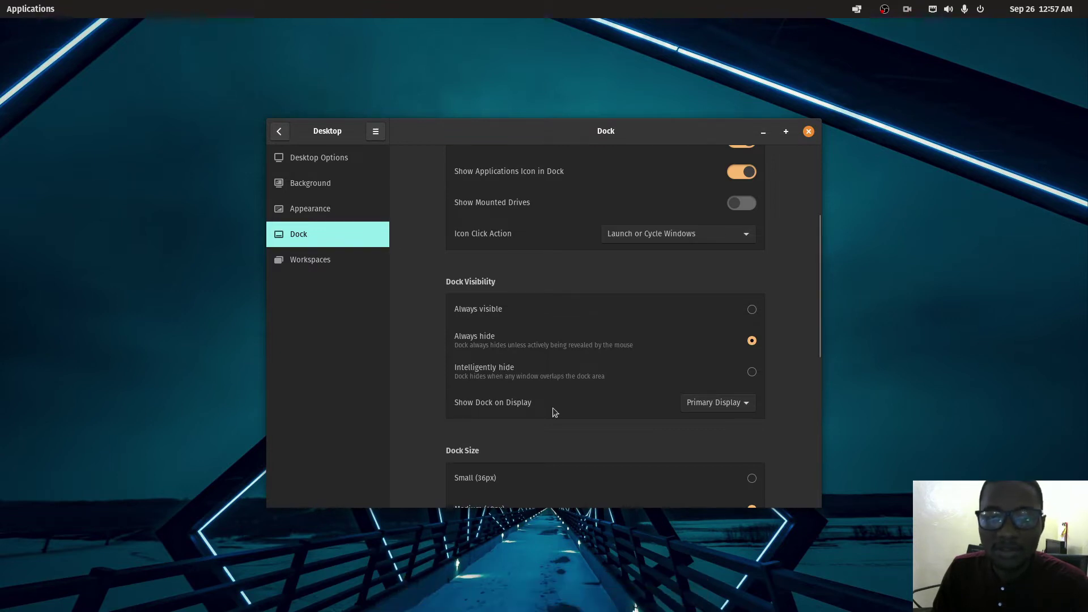
click(751, 376)
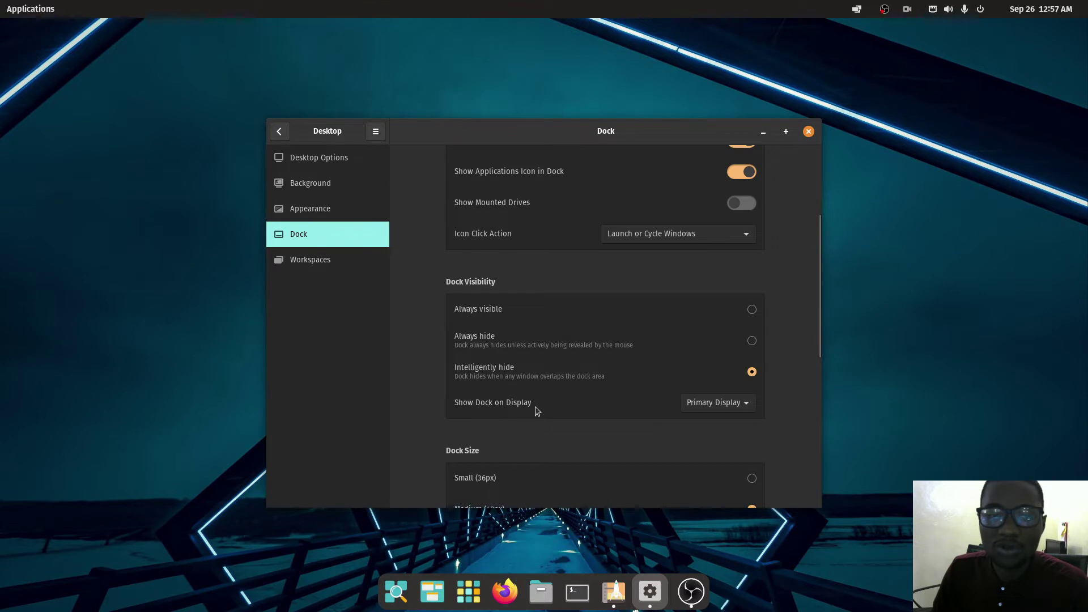
click(745, 409)
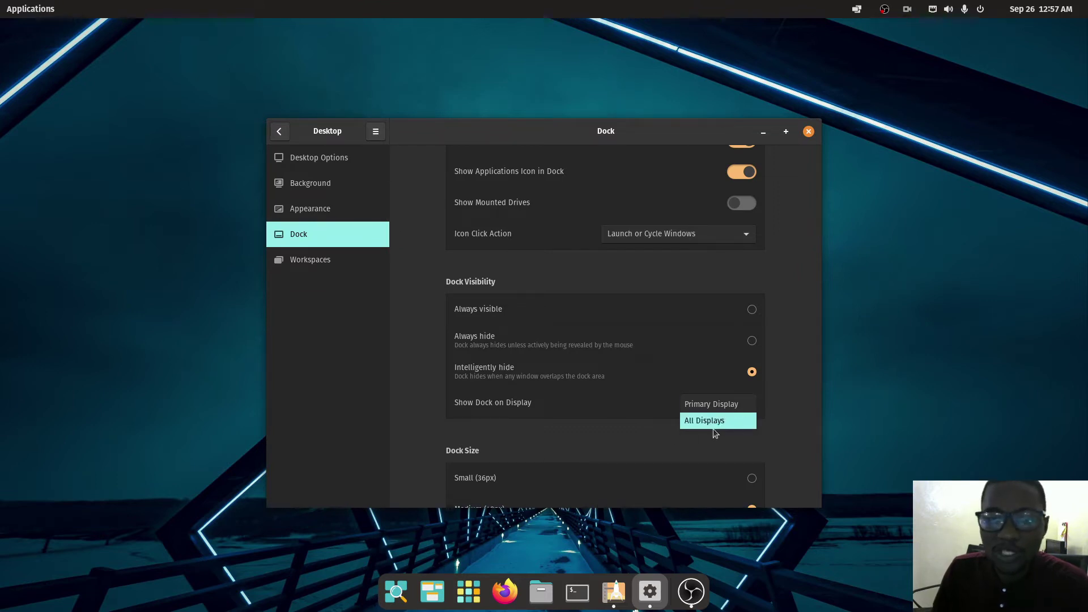
click(652, 423)
scroll(651, 423, down, 3)
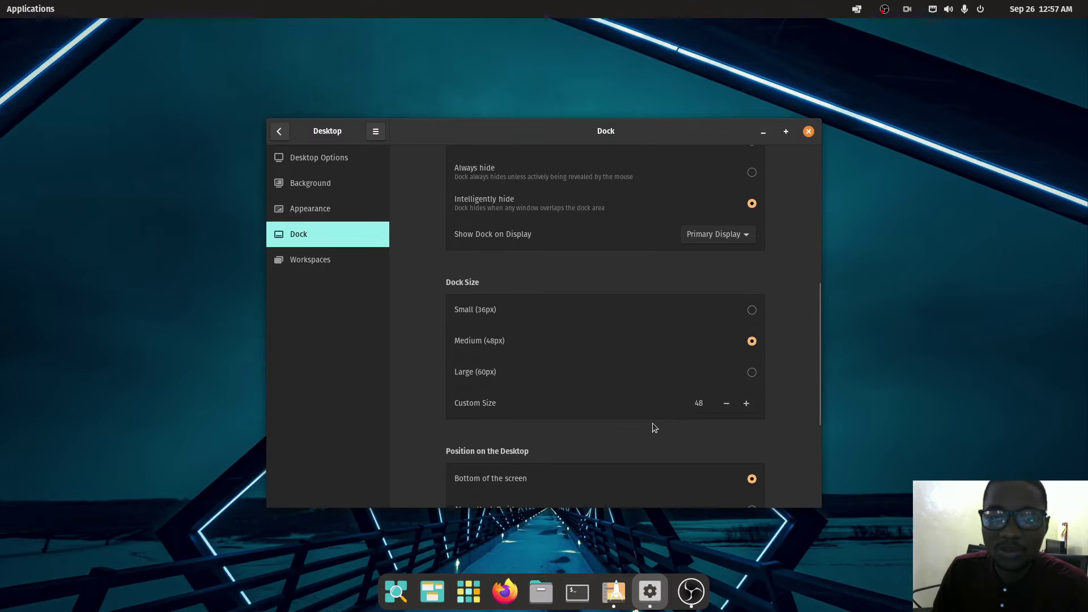
click(752, 311)
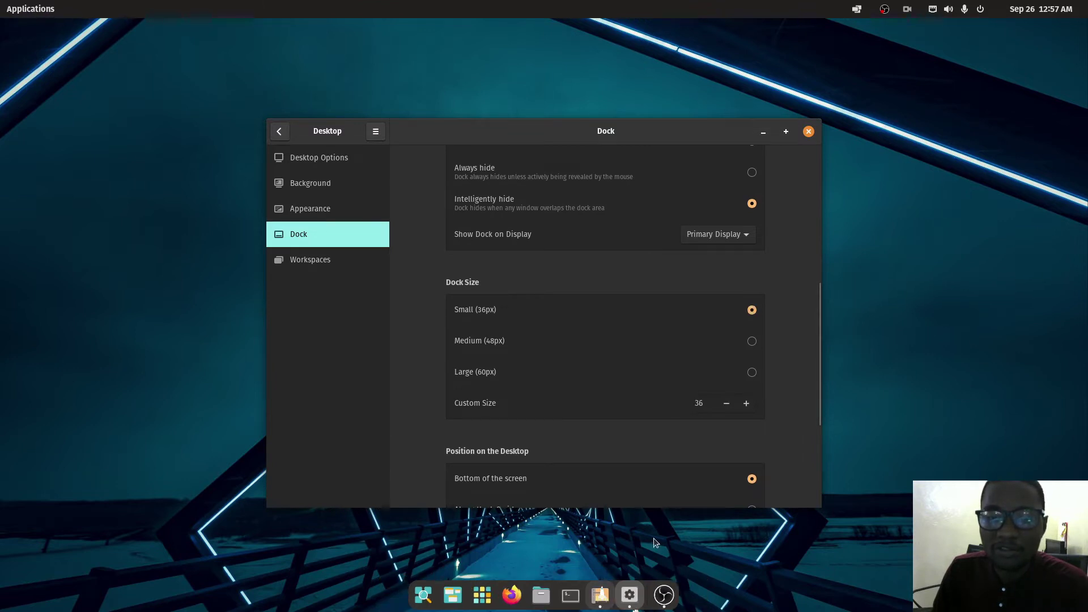
click(752, 373)
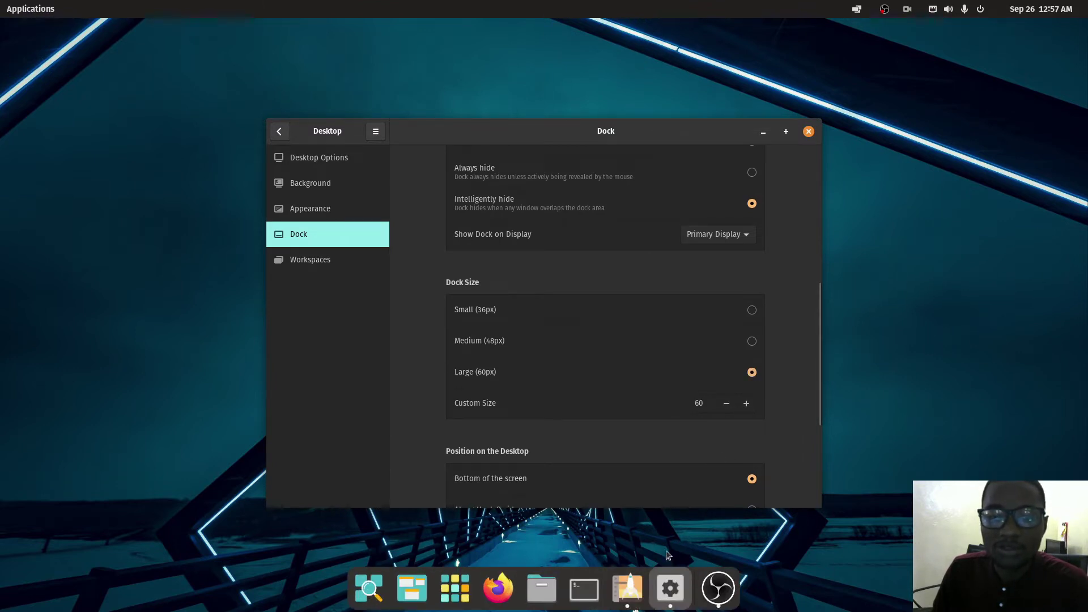
click(752, 341)
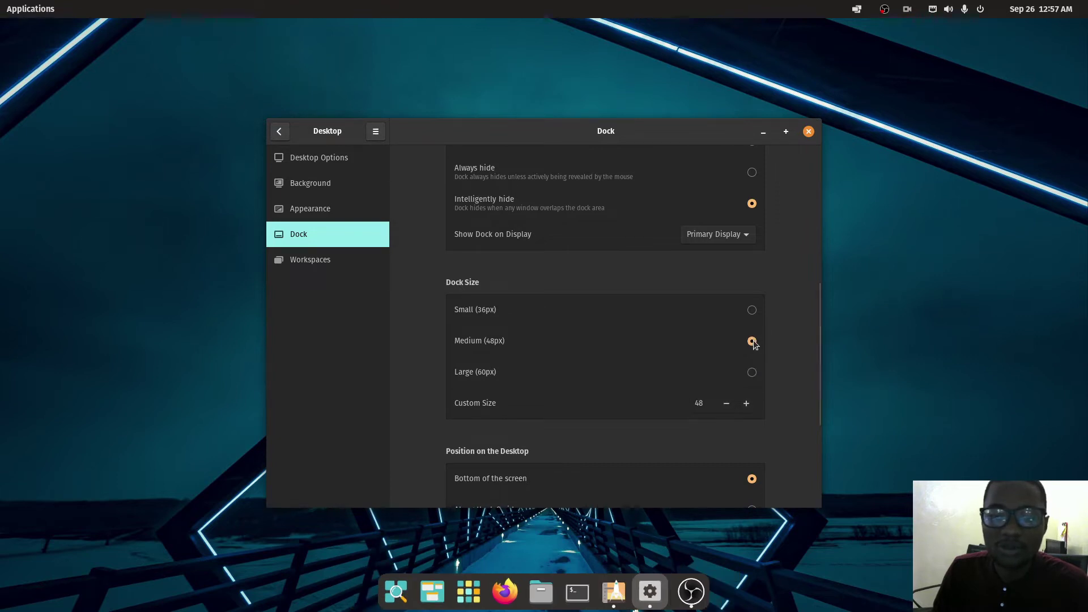
scroll(621, 362, down, 4)
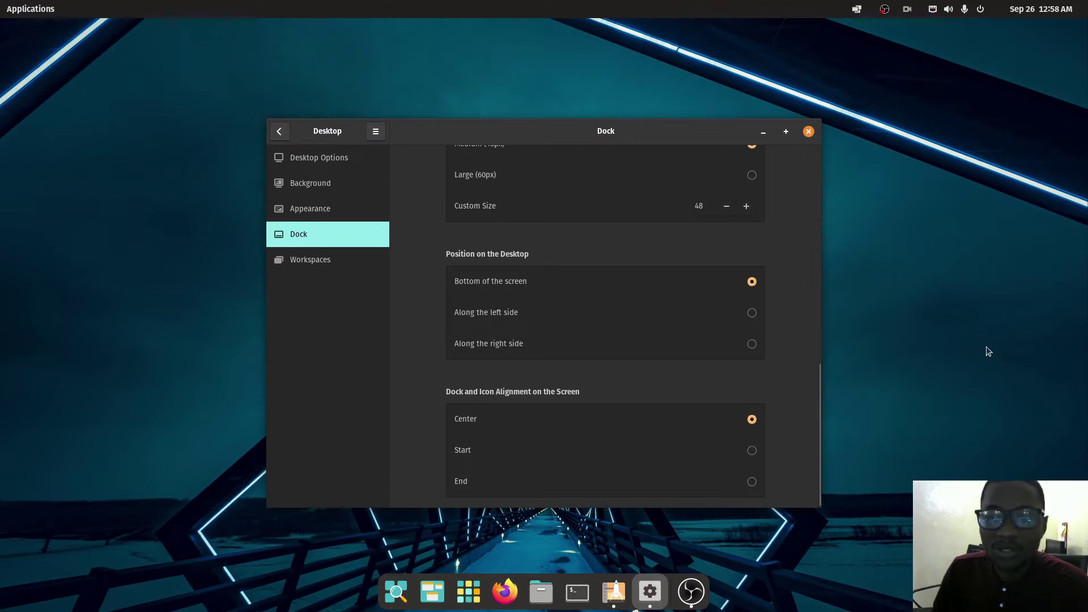
Try the dock on the left and right edges, then return it to the bottom
click(751, 312)
click(751, 344)
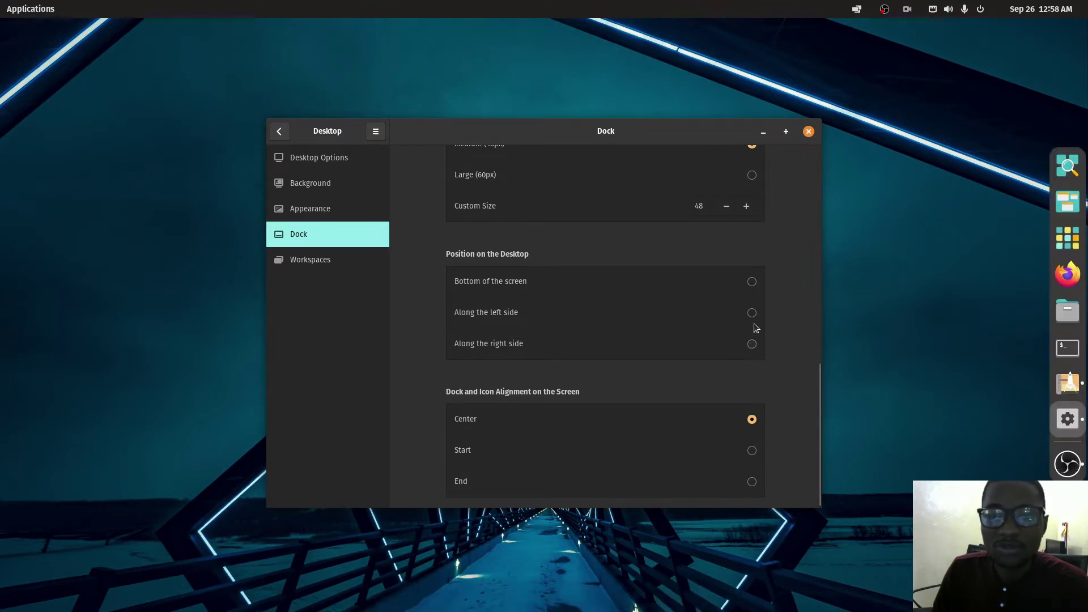
click(751, 313)
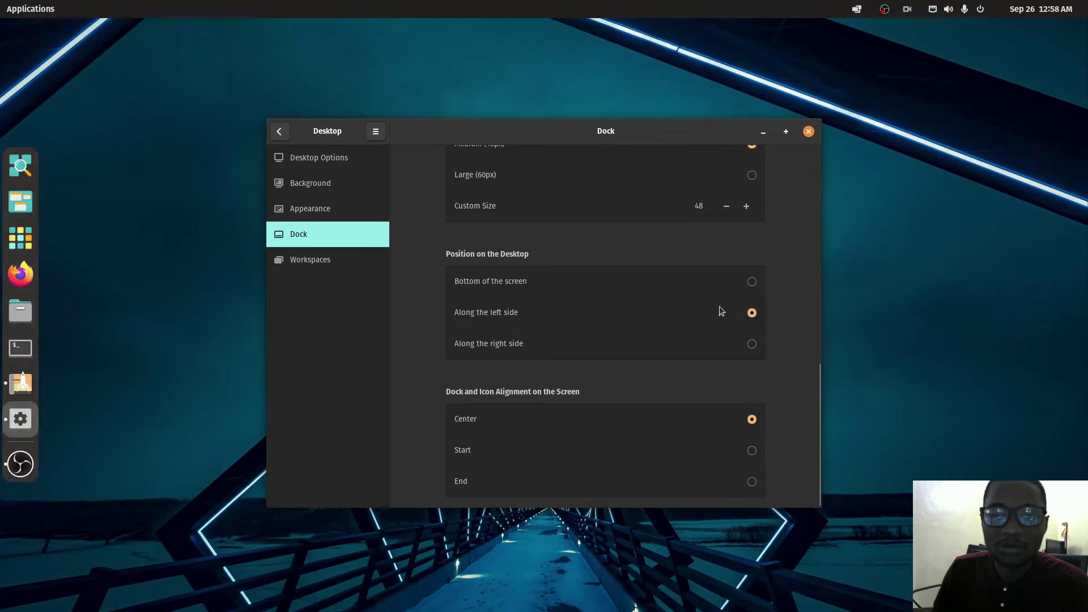
click(752, 282)
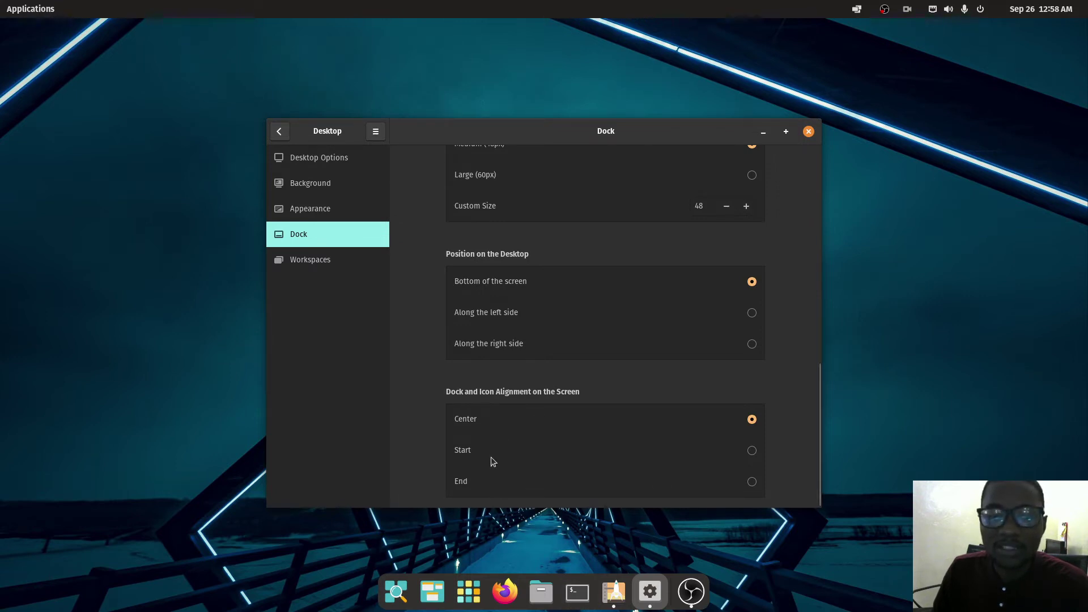
Set the dock alignment to Center after trying Start and End
click(752, 450)
click(752, 481)
click(752, 420)
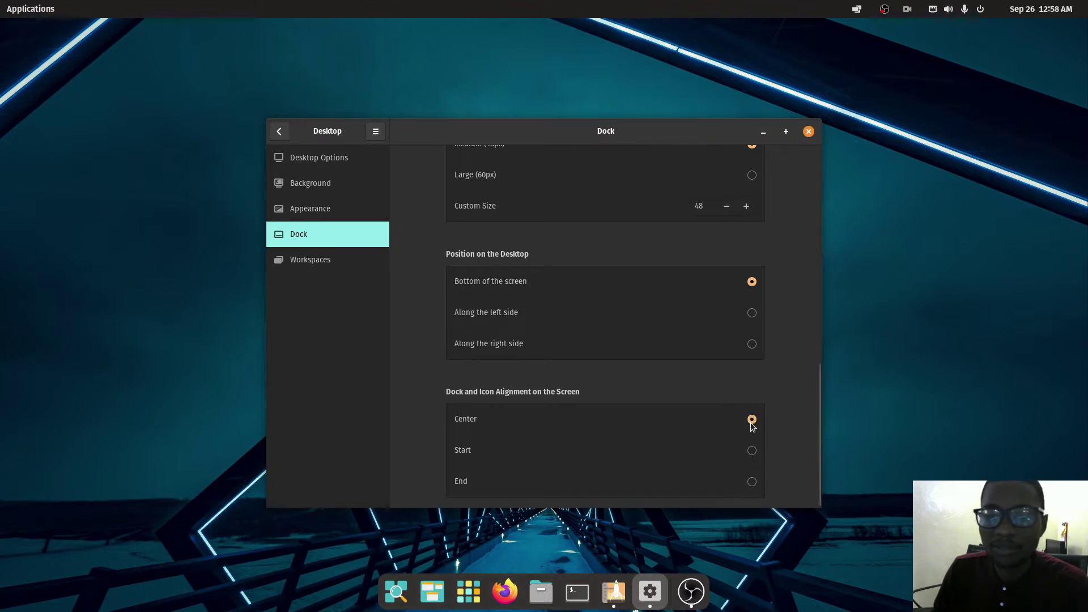
click(327, 264)
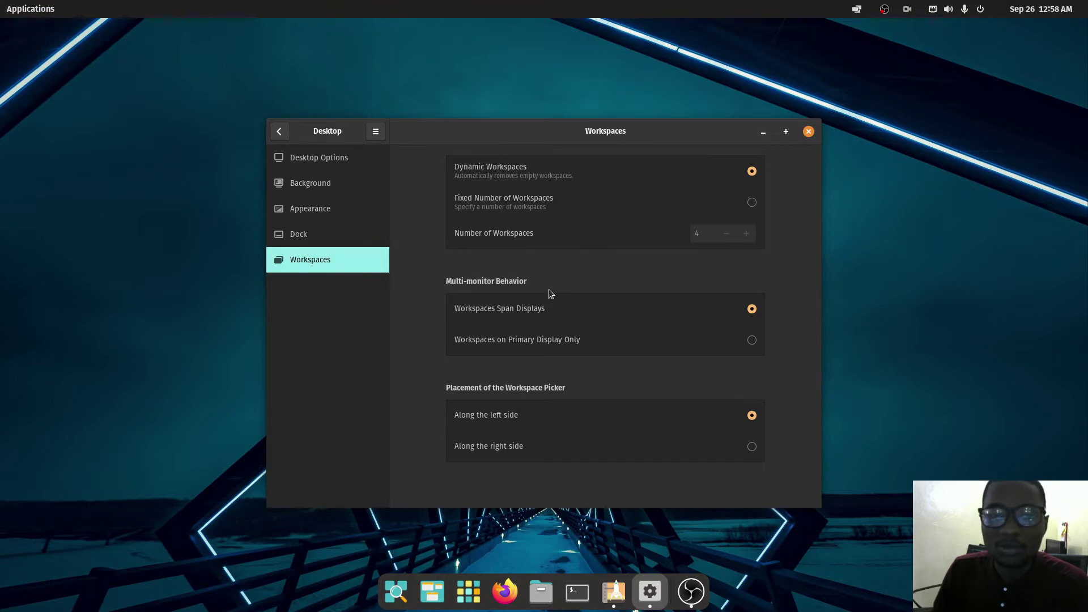
Look over the Network and Bluetooth pages and the system status menu
click(283, 135)
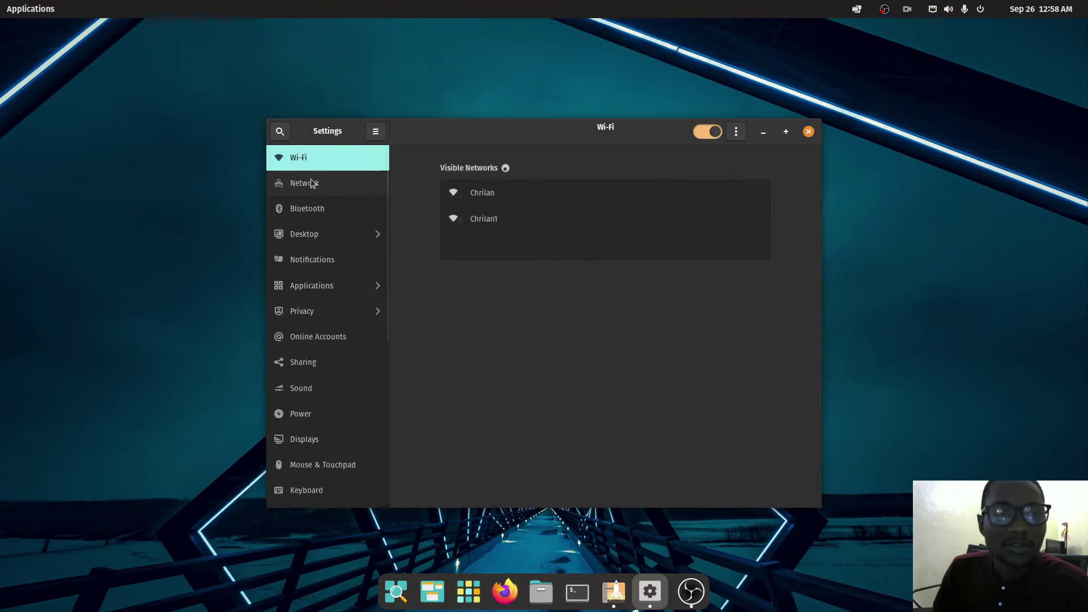
click(314, 186)
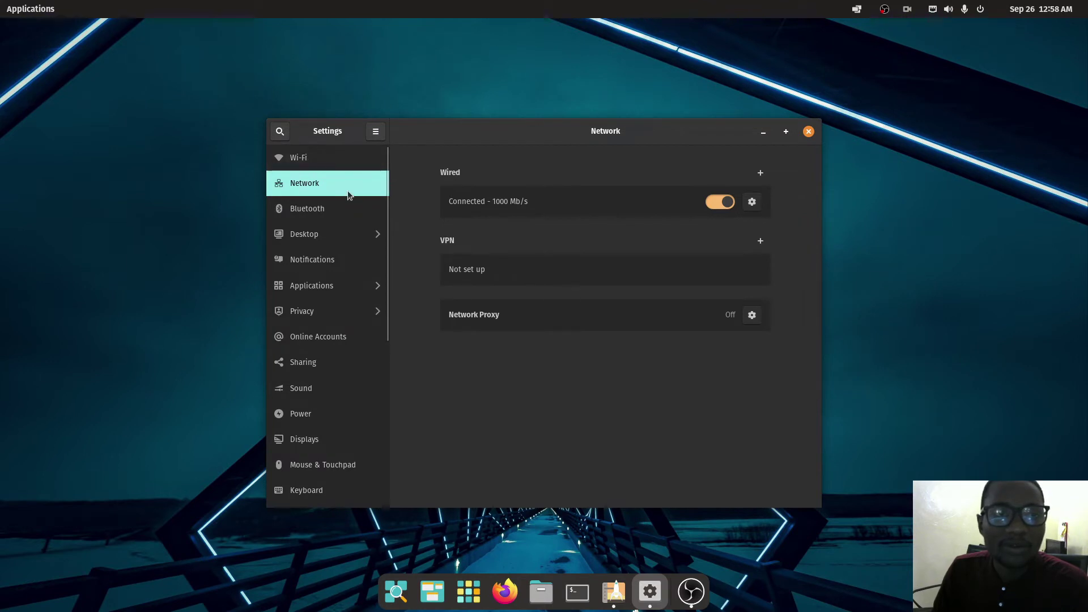
click(336, 209)
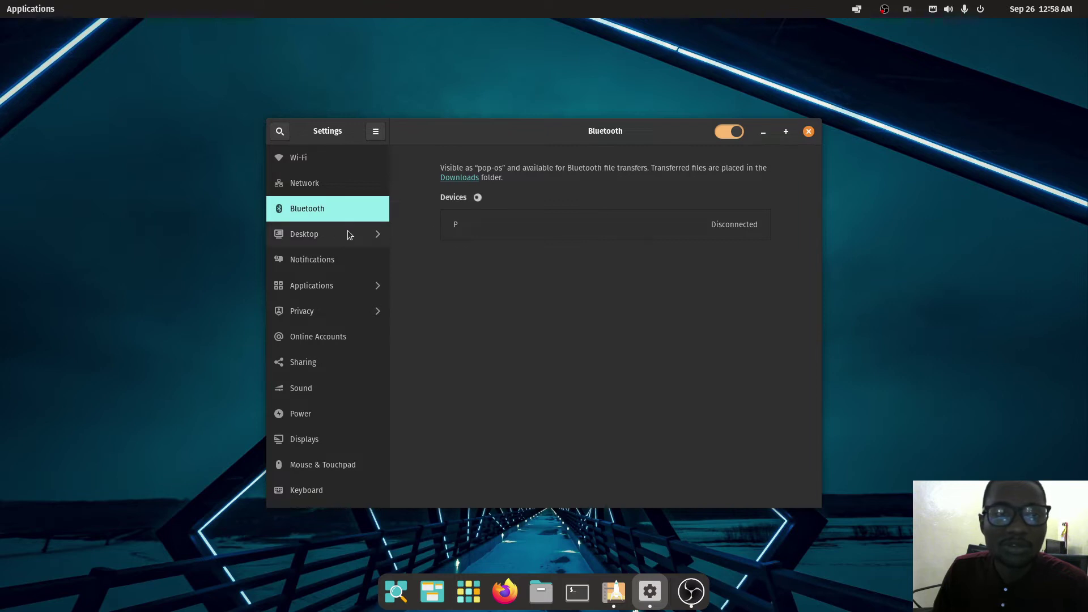
click(970, 9)
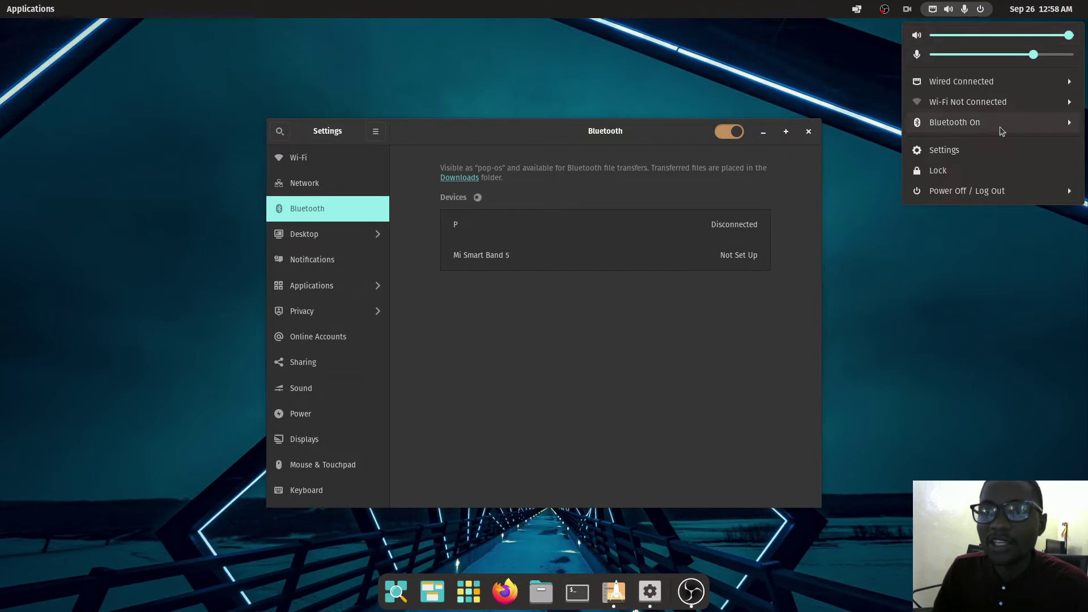
click(405, 317)
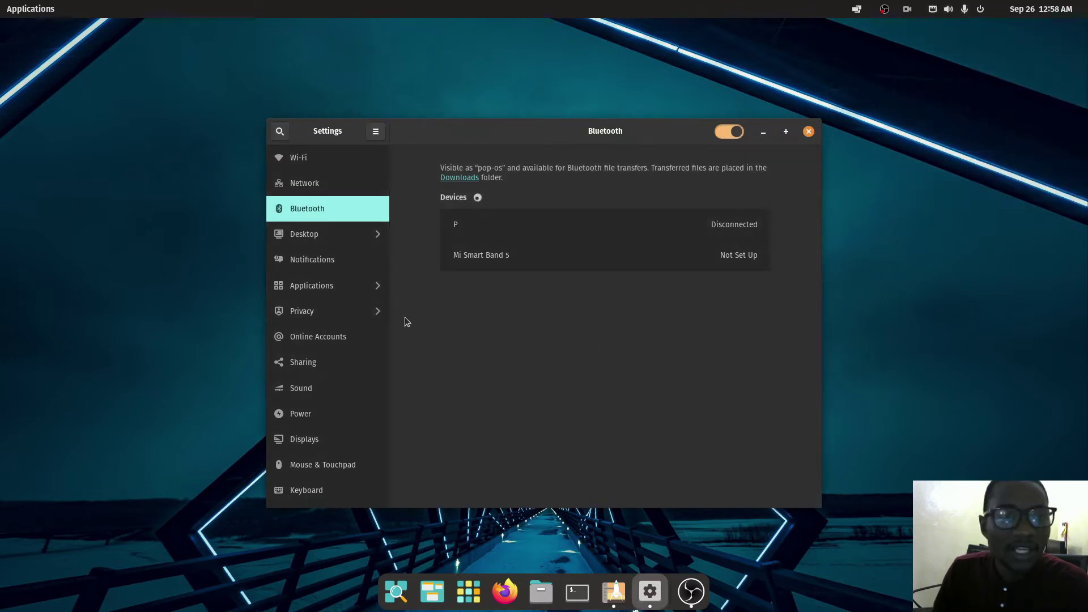
Check the Desktop options, then scroll the Notifications application list
click(335, 238)
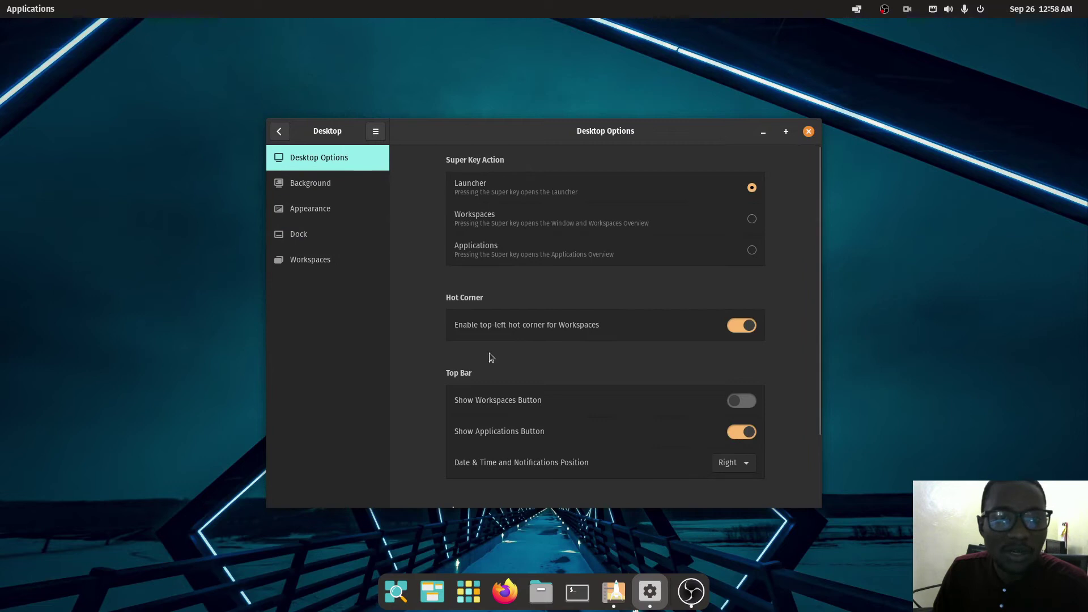
click(280, 131)
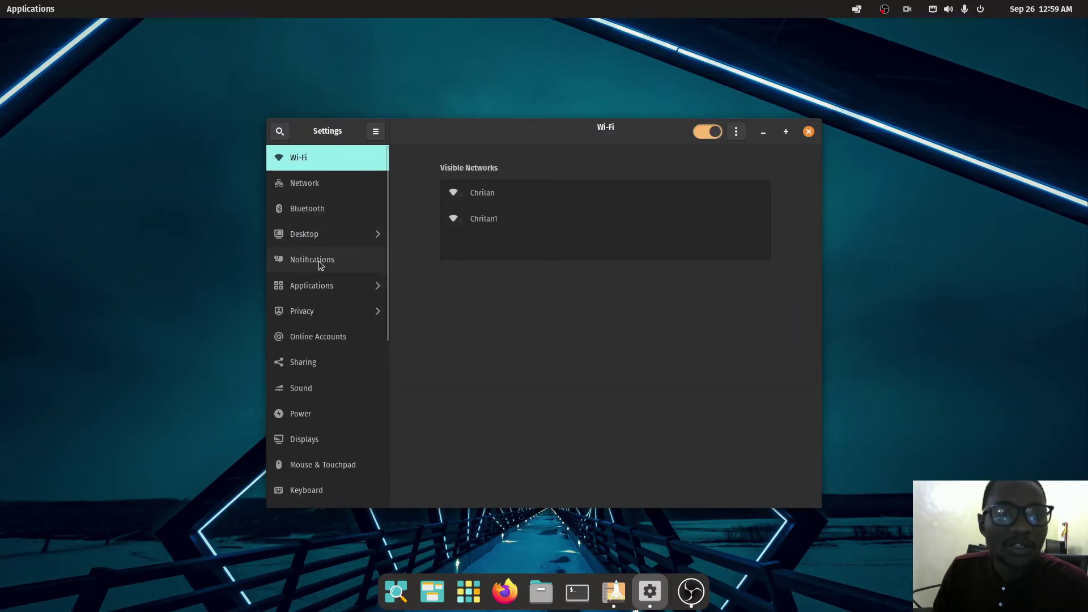
click(319, 261)
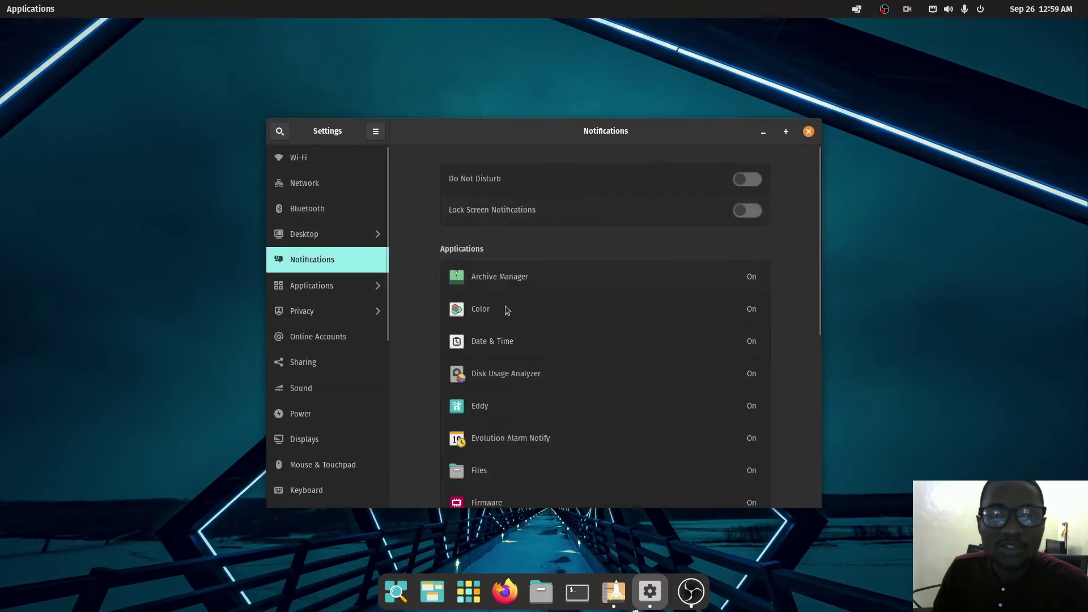
scroll(504, 320, down, 3)
scroll(486, 475, down, 5)
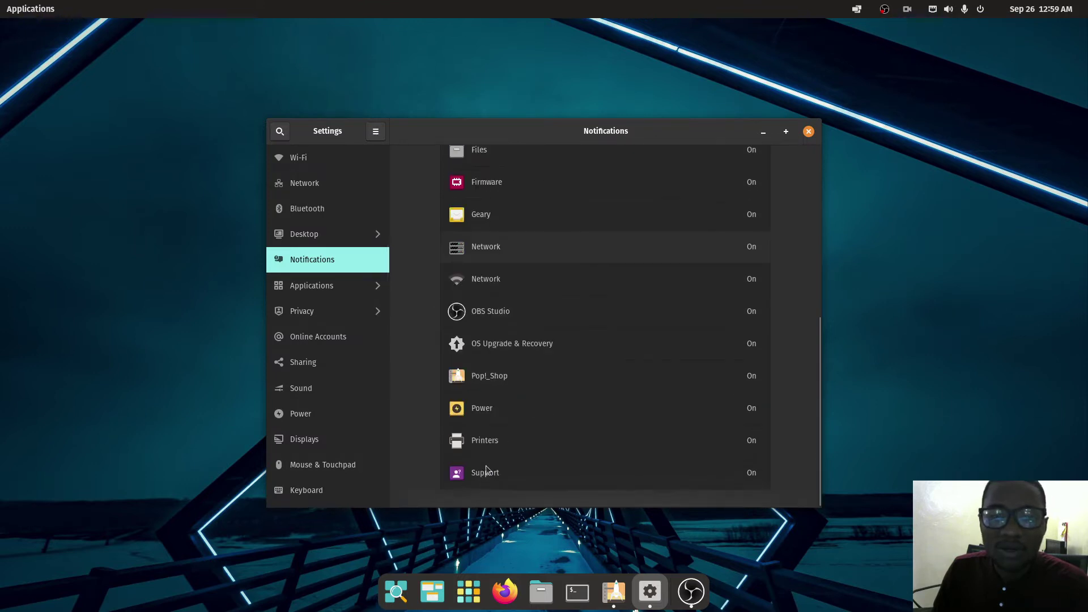
View the Applications page, then check that Privacy > Location Services is off
click(338, 284)
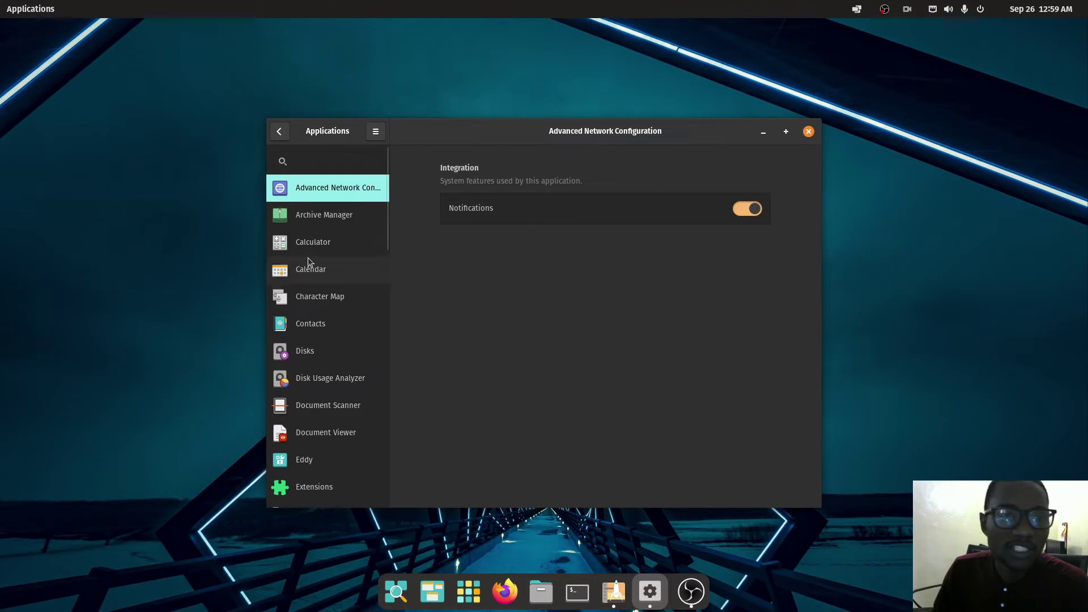
key(alt+Left)
click(338, 319)
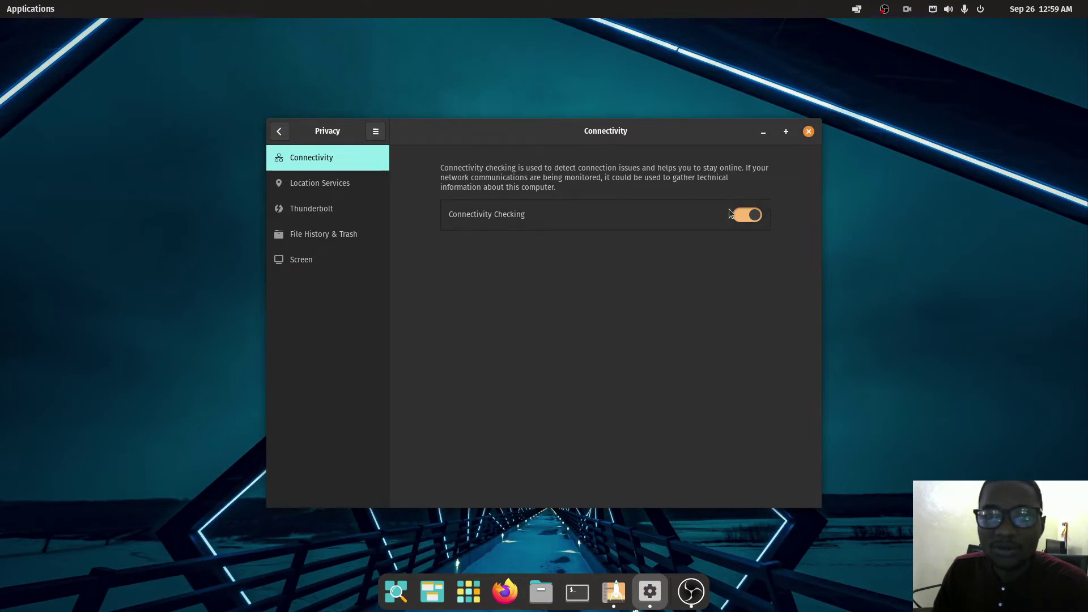
click(318, 183)
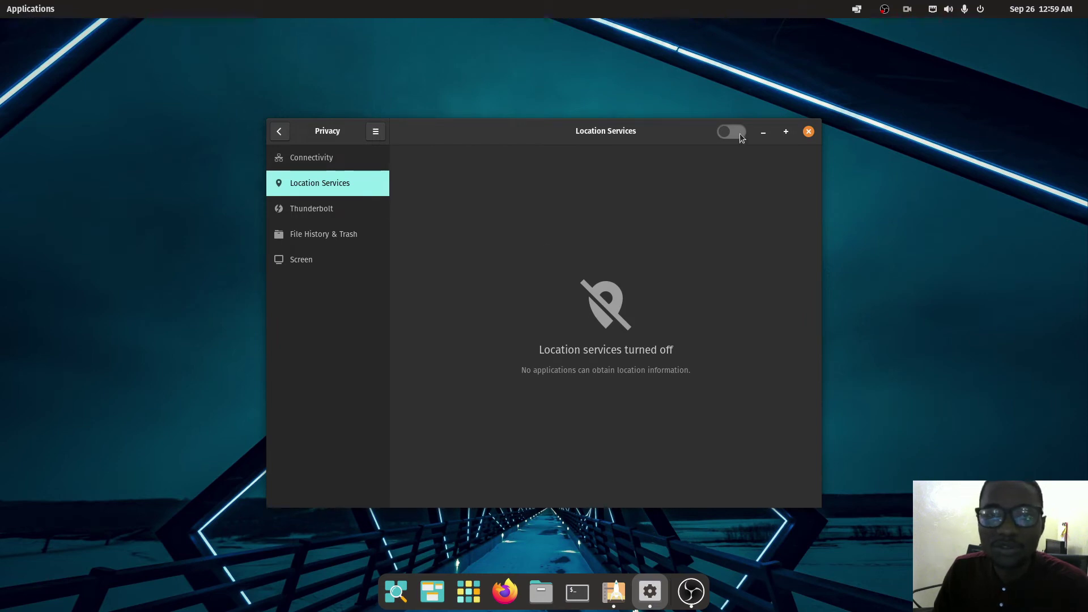
click(279, 131)
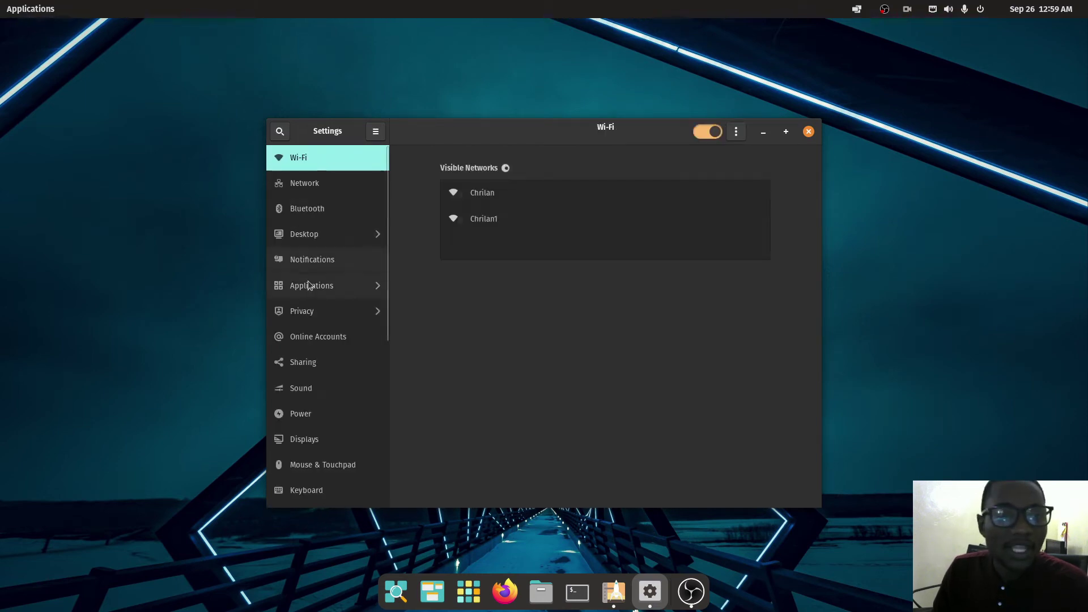
Scroll through the Applications page again and return to the main list
click(321, 286)
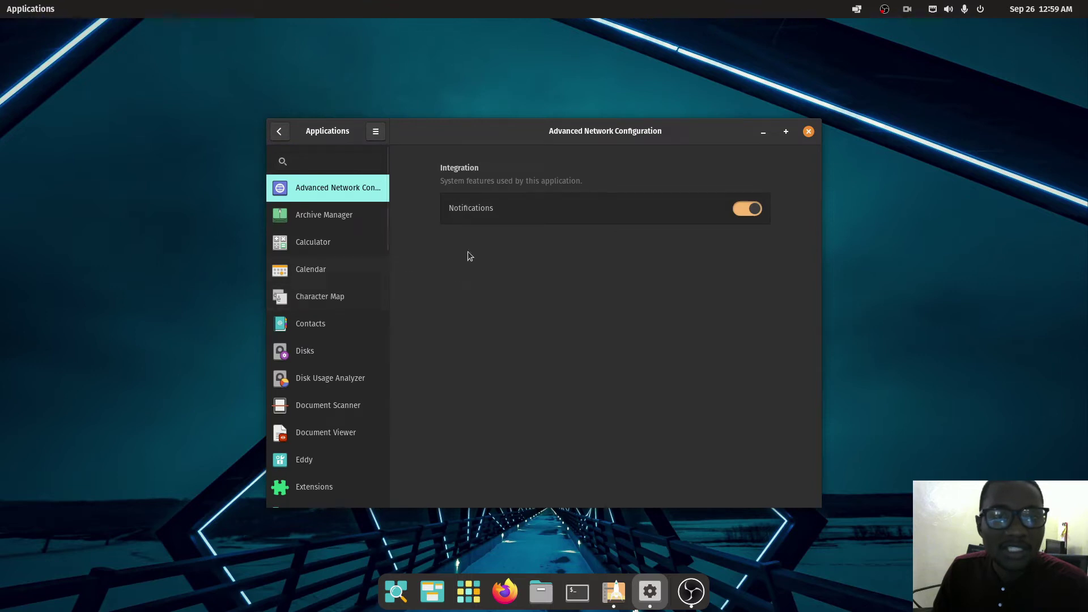
scroll(316, 311, down, 5)
scroll(278, 168, down, 3)
click(279, 131)
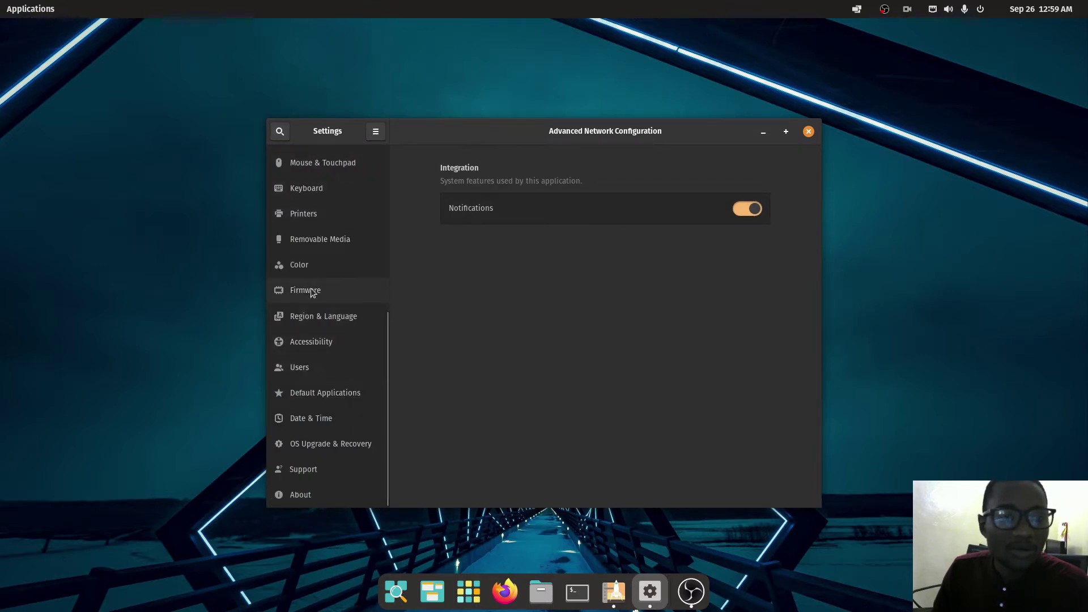
Set the account picture to the hummingbird after trying headphones, and make the name editable
click(327, 366)
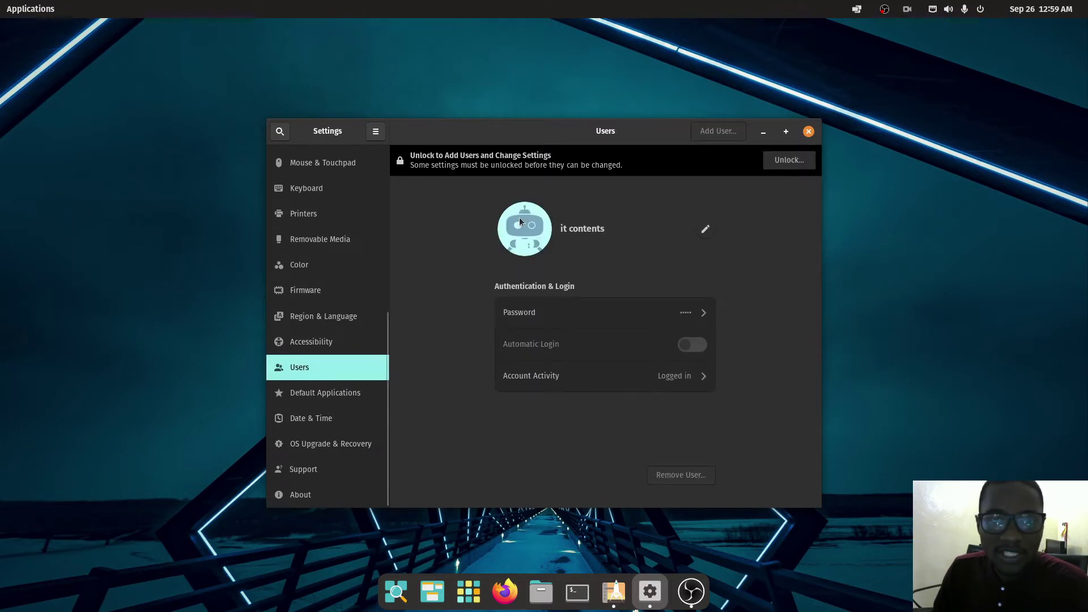
click(527, 228)
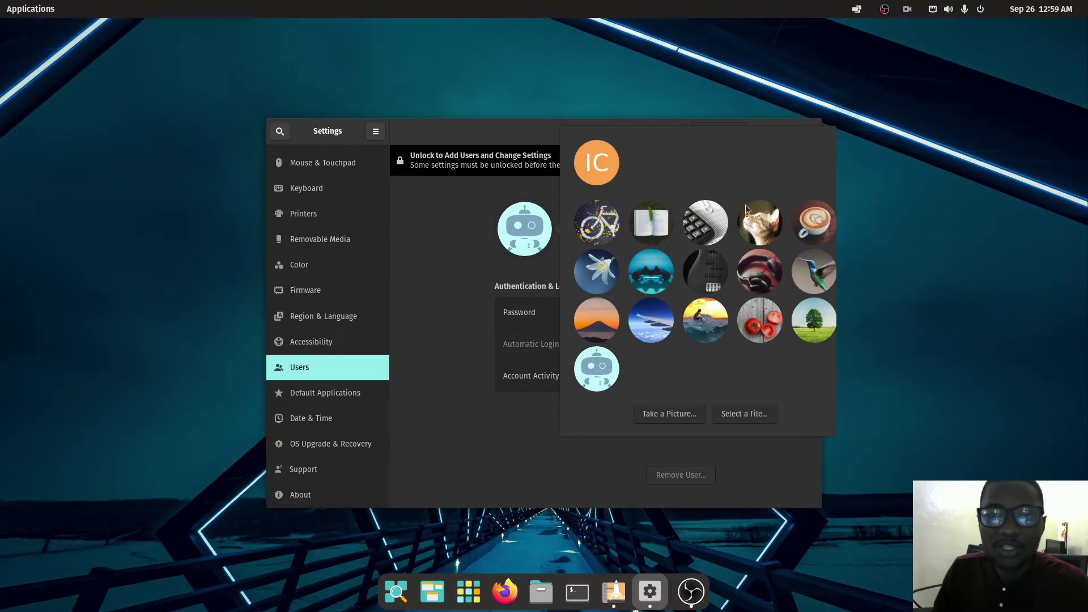
click(753, 266)
click(522, 226)
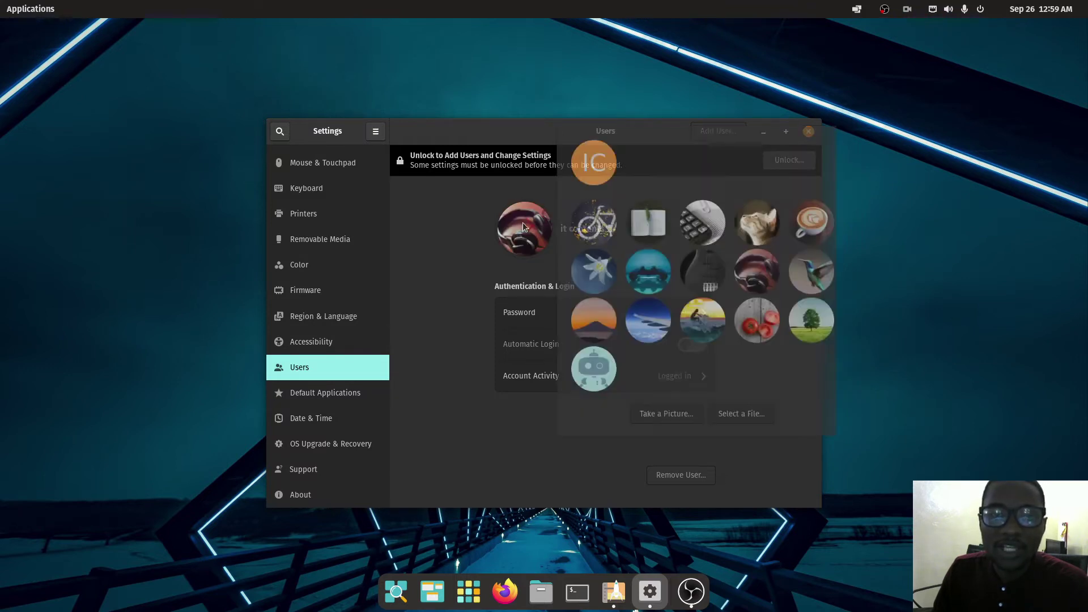
click(812, 272)
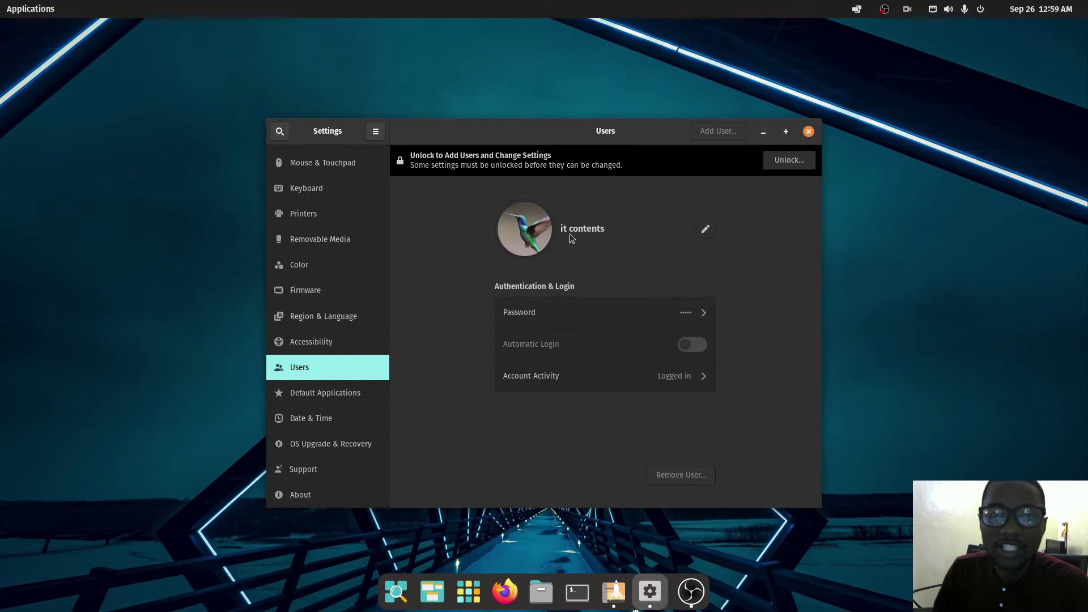
click(705, 229)
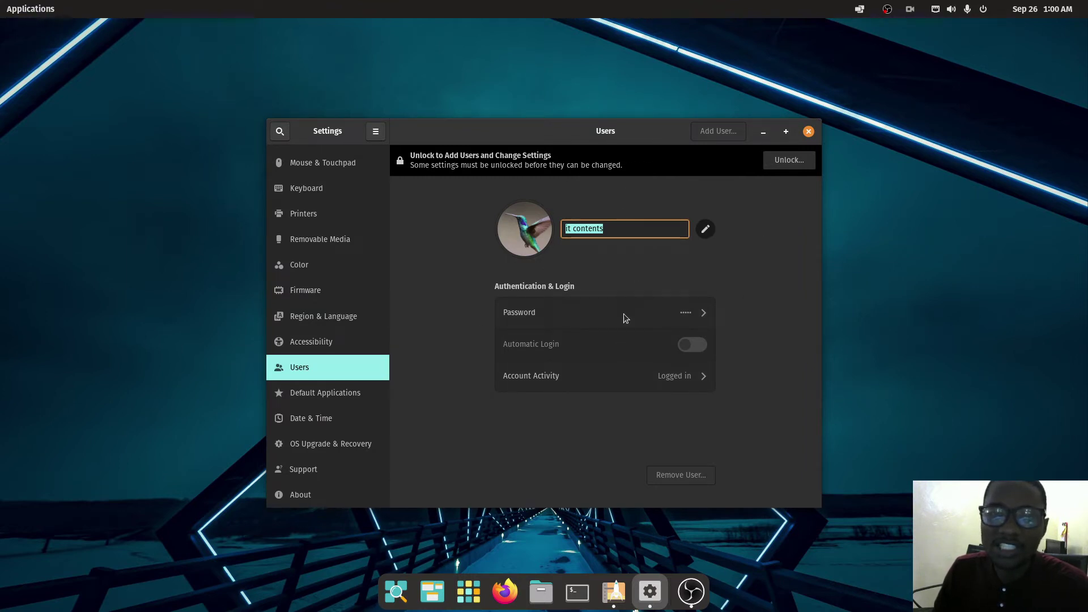
click(329, 395)
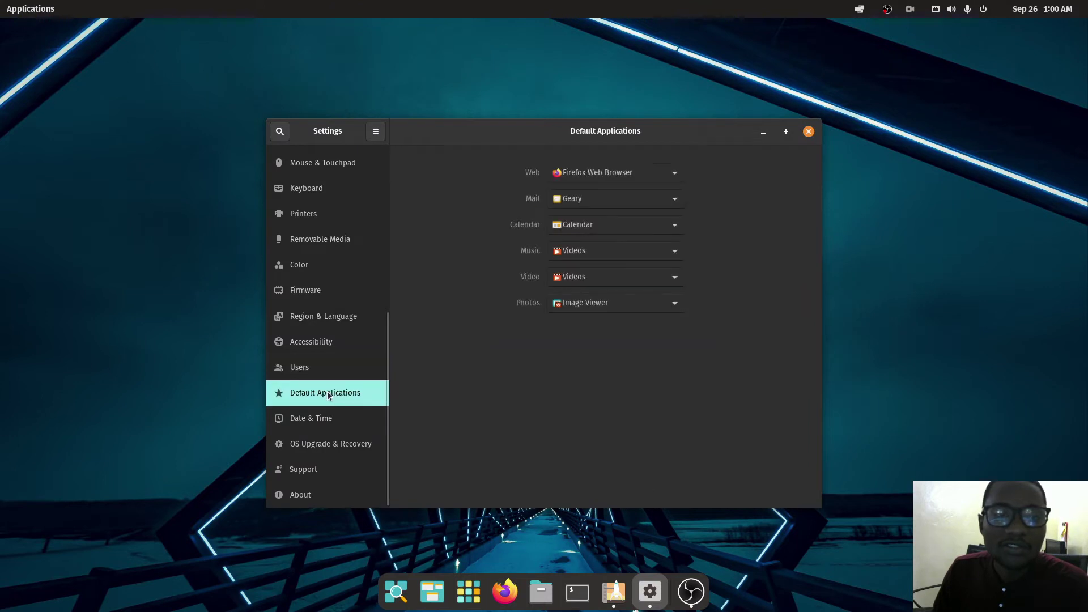
Keep Firefox Web Browser selected as the default Web application
click(673, 174)
click(661, 178)
click(674, 182)
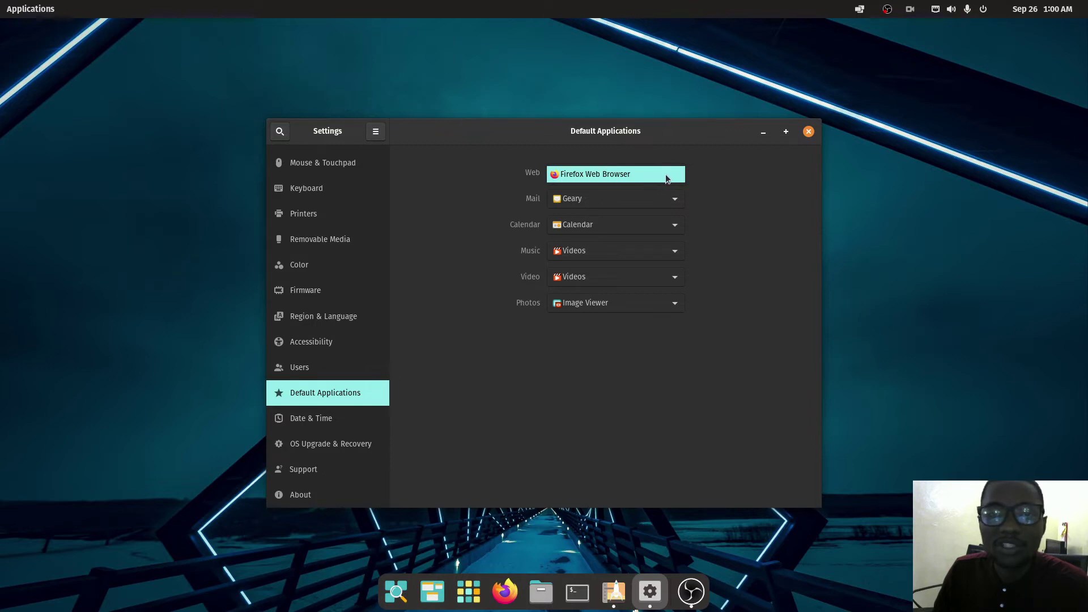
click(671, 177)
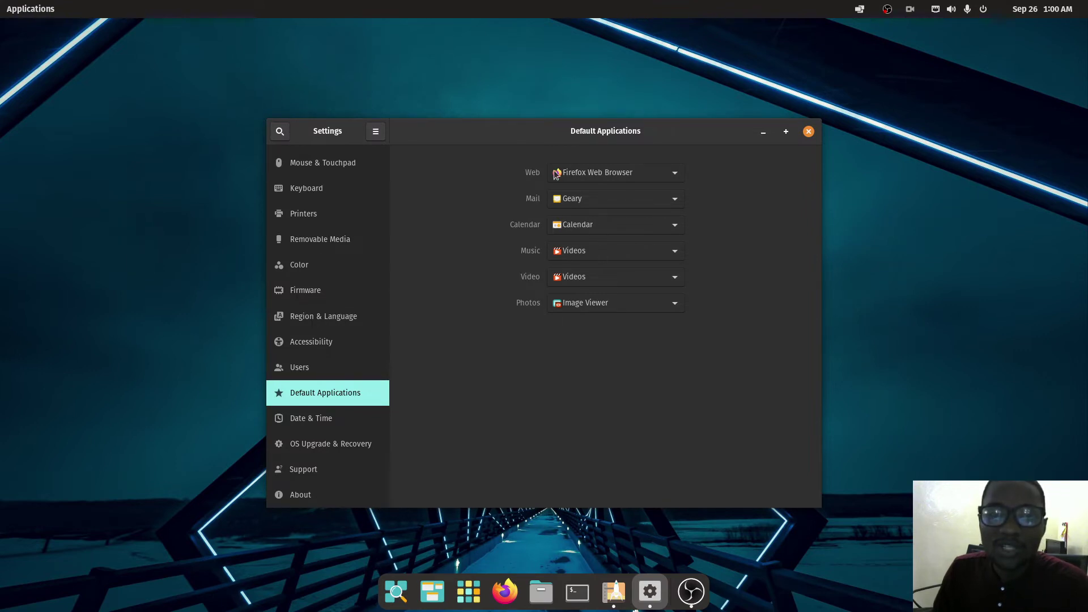
Check the Date & Time settings, then go to Displays
click(349, 421)
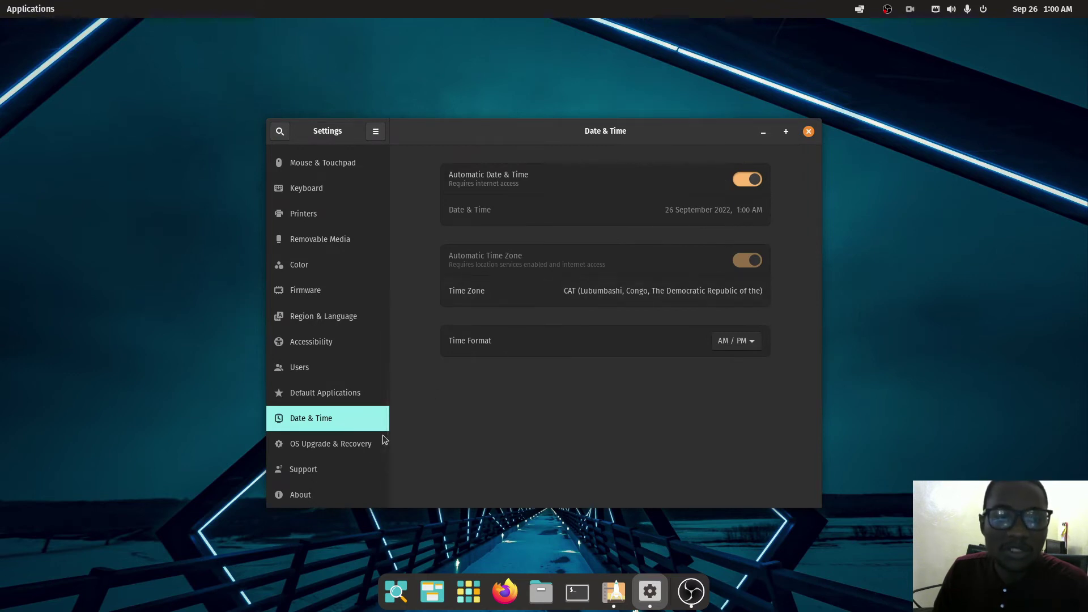
scroll(316, 334, up, 3)
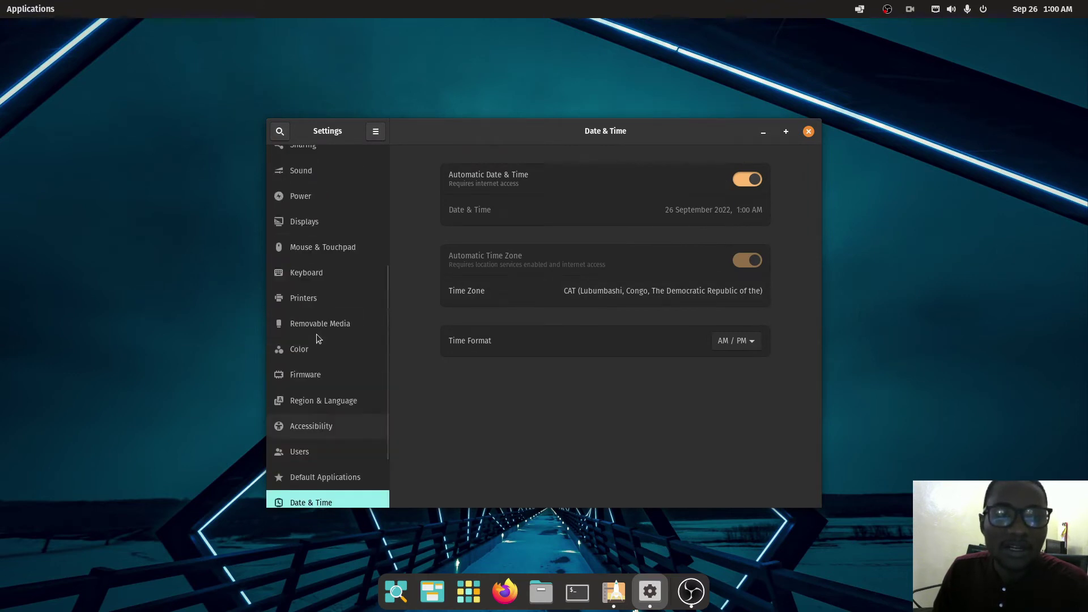
click(327, 222)
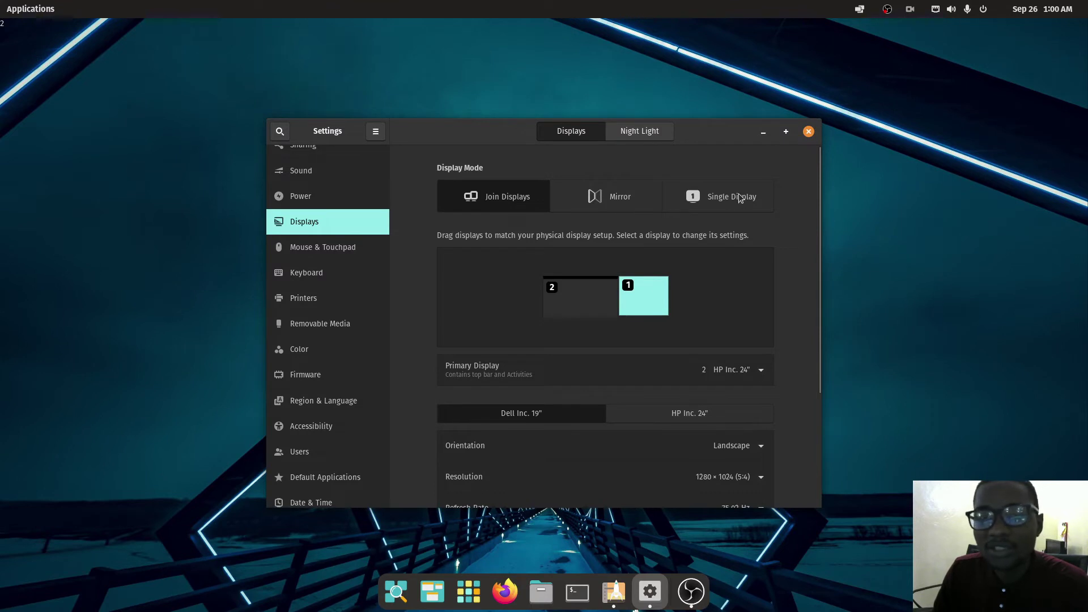
Keep Join Displays mode and align display 1's top with display 2
click(630, 194)
click(718, 196)
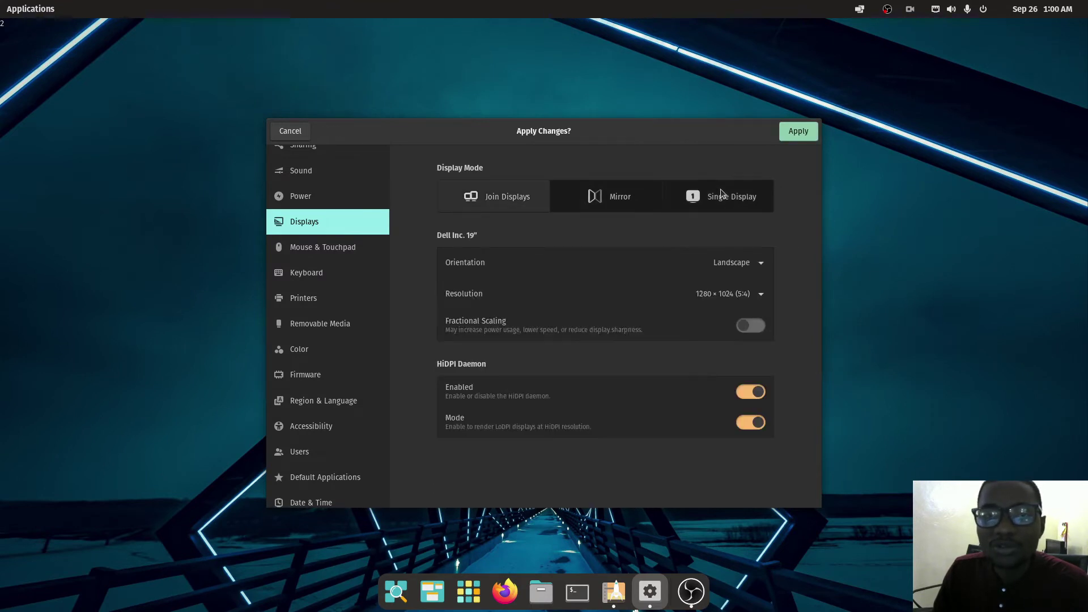
click(502, 202)
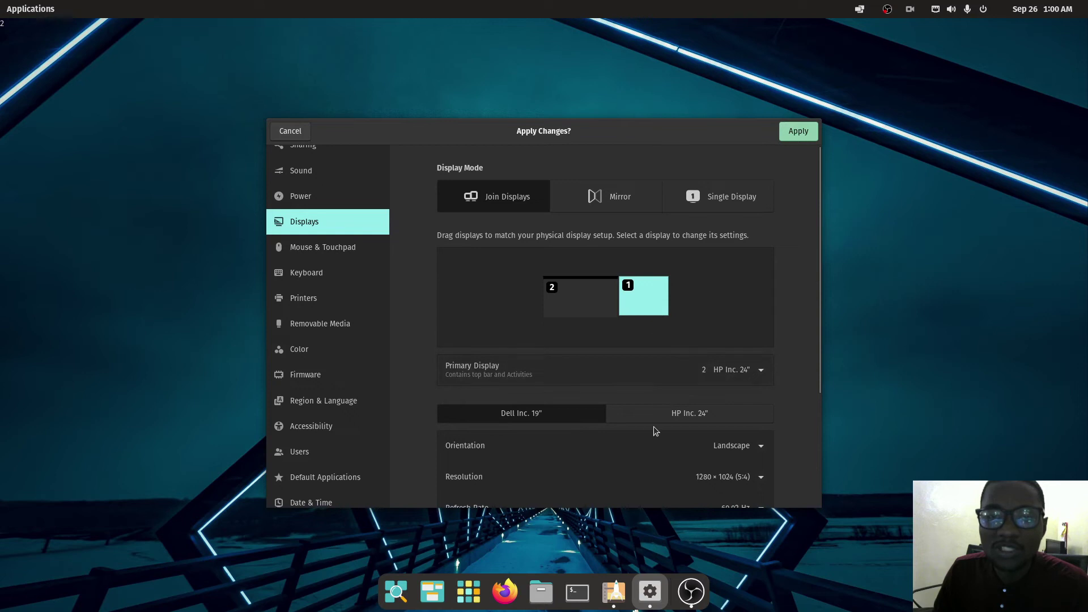
mouse_move(640, 313)
mouse_down()
mouse_move(638, 301)
mouse_move(510, 308)
mouse_move(637, 294)
mouse_move(525, 300)
mouse_move(630, 301)
mouse_up()
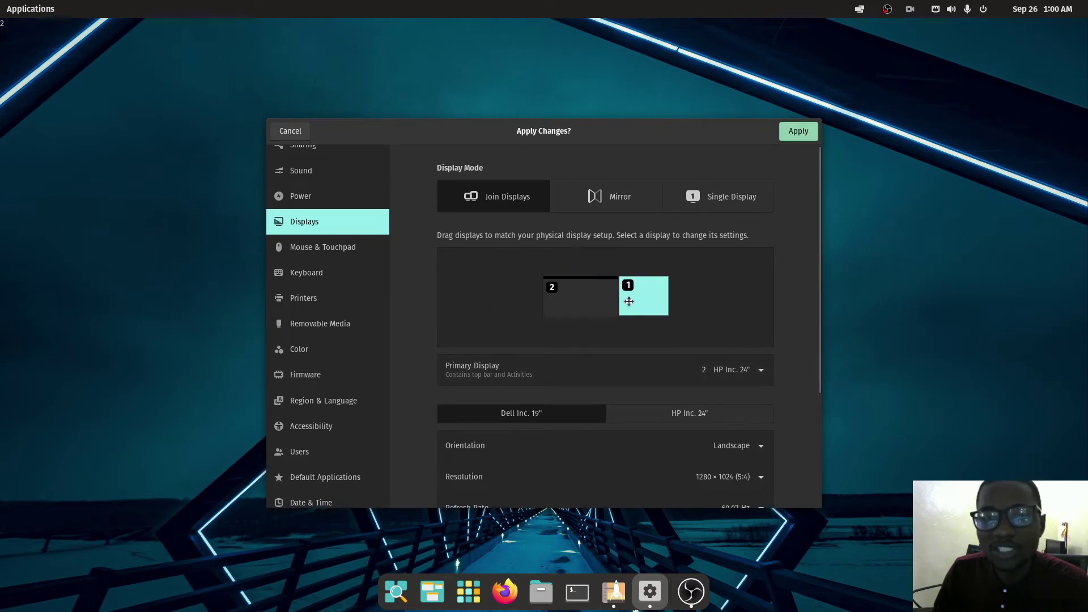
Set the Dell 19" monitor's refresh rate to 75.02 Hz
scroll(594, 392, down, 3)
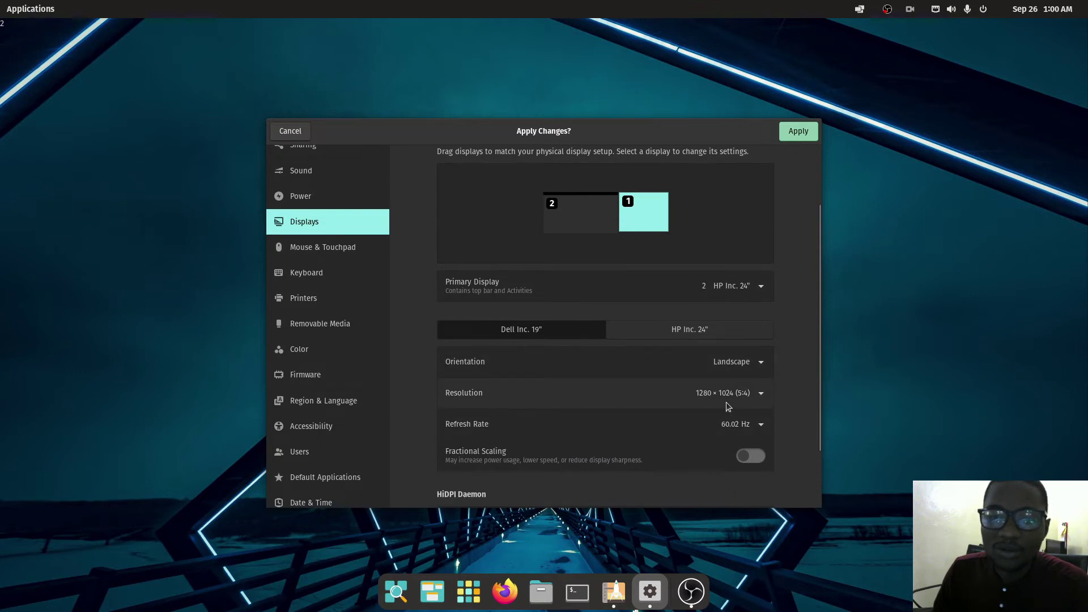
click(758, 425)
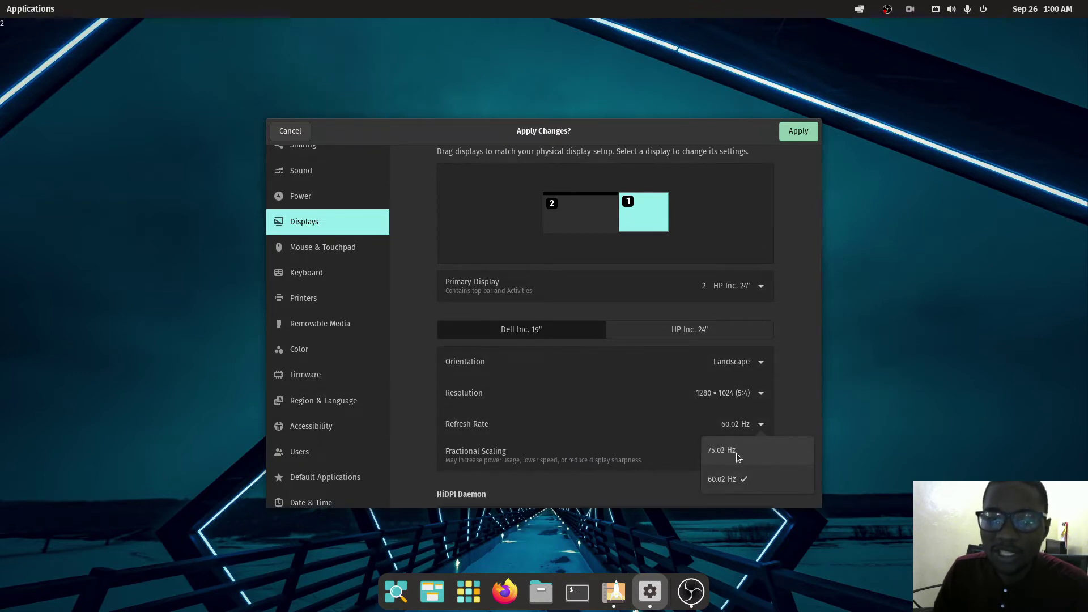
click(725, 452)
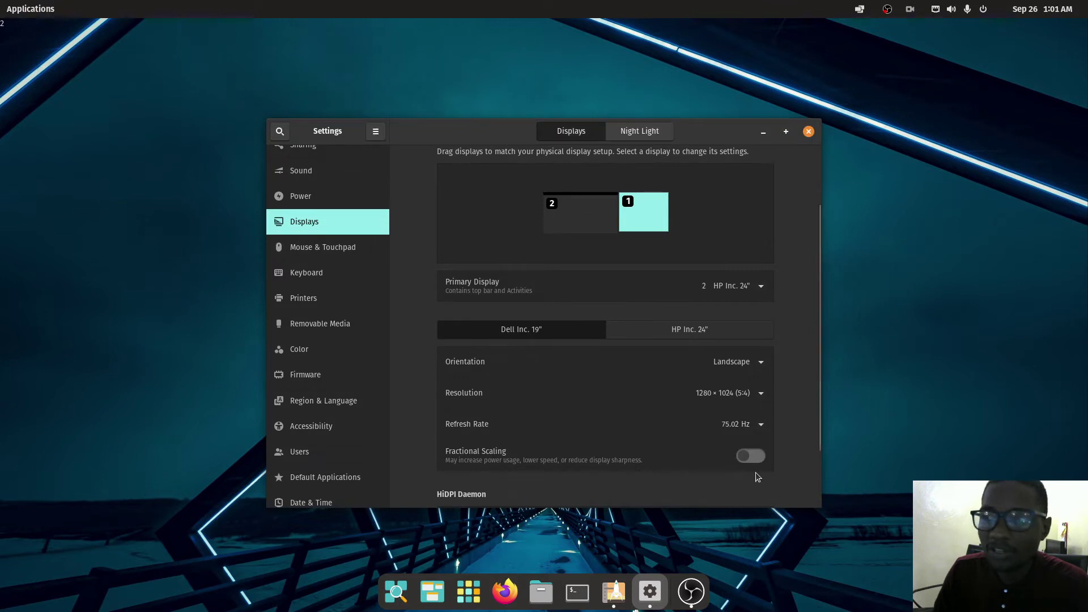
scroll(686, 440, down, 3)
scroll(542, 413, up, 5)
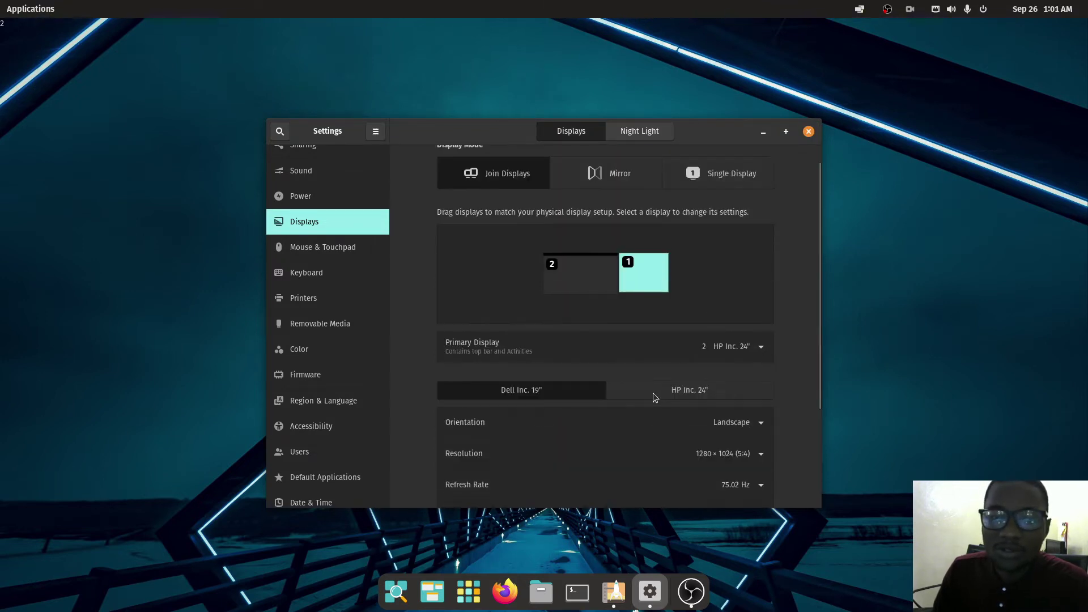
Review the HP Inc. 24" monitor's settings, left at 60.00 Hz
click(679, 390)
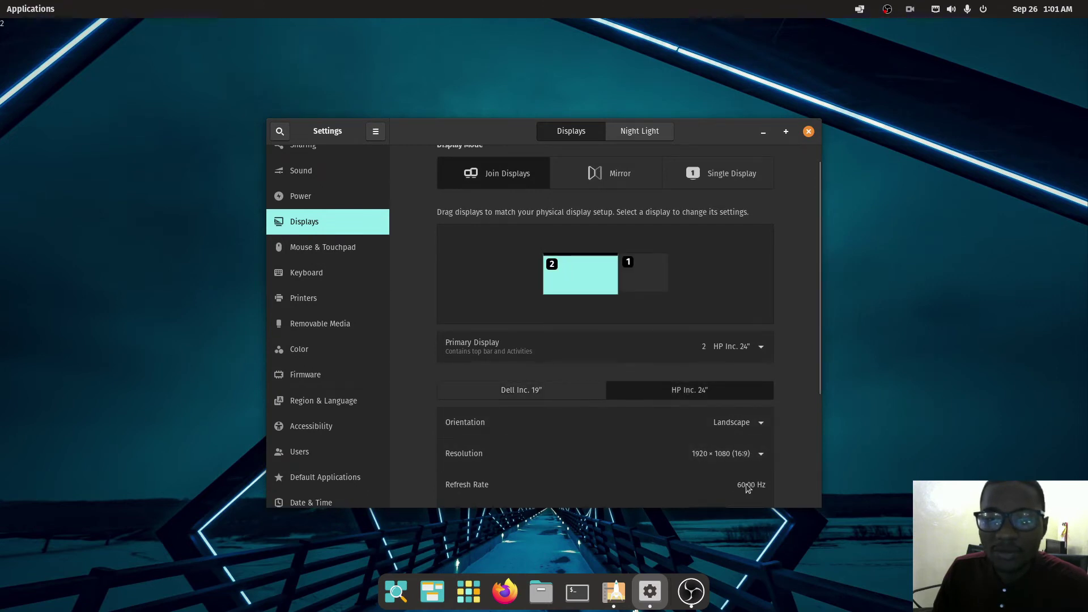
scroll(758, 454, down, 2)
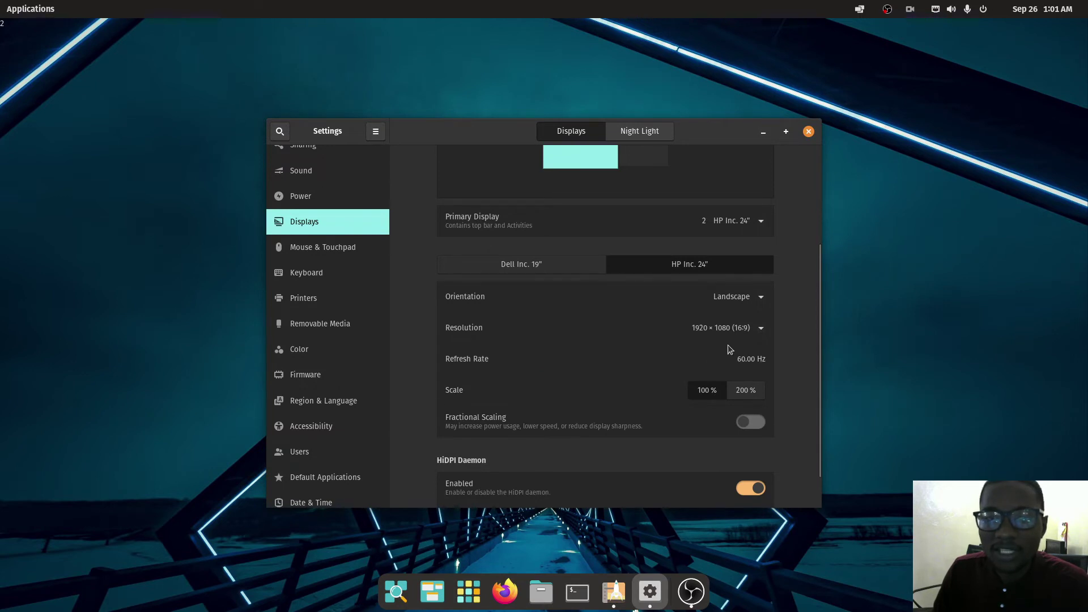
scroll(736, 225, up, 3)
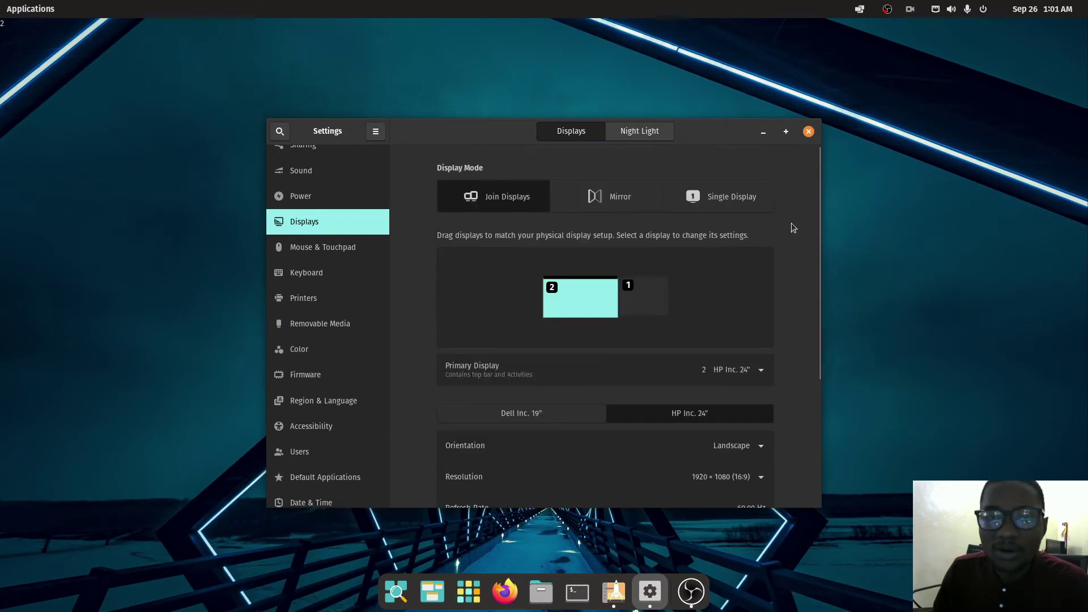
Drag the Night Light colour temperature toward less warm, leaving Night Light off
click(635, 134)
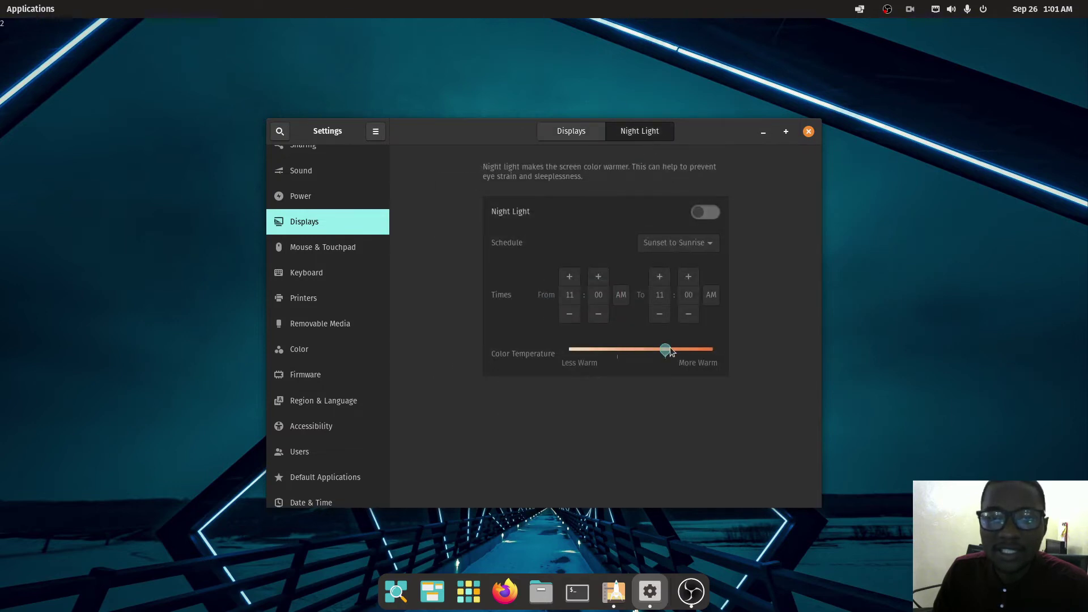
click(705, 211)
drag(665, 350, 602, 353)
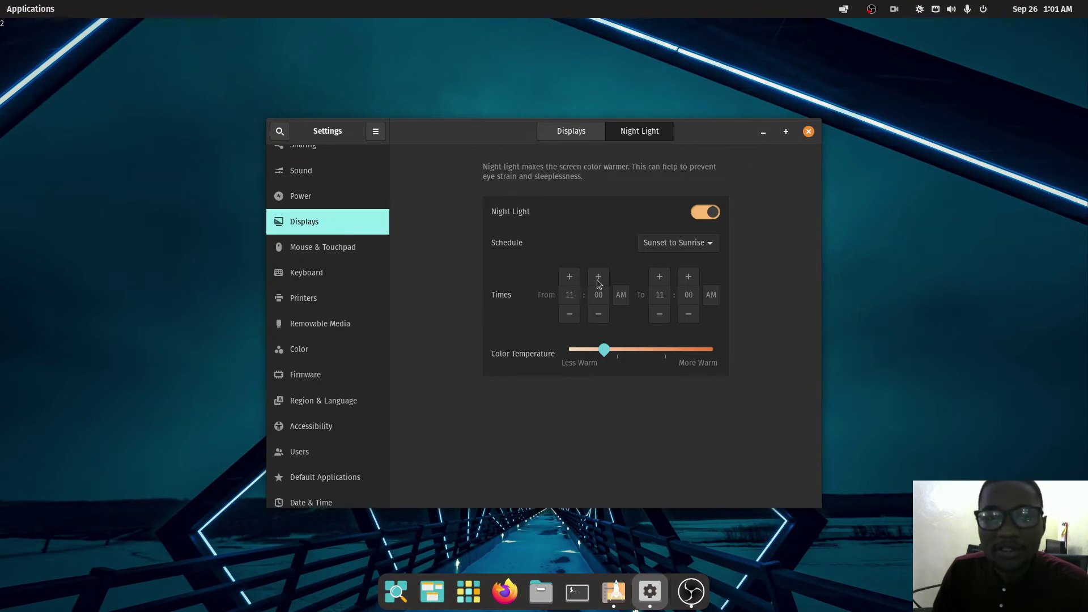
click(712, 213)
click(297, 253)
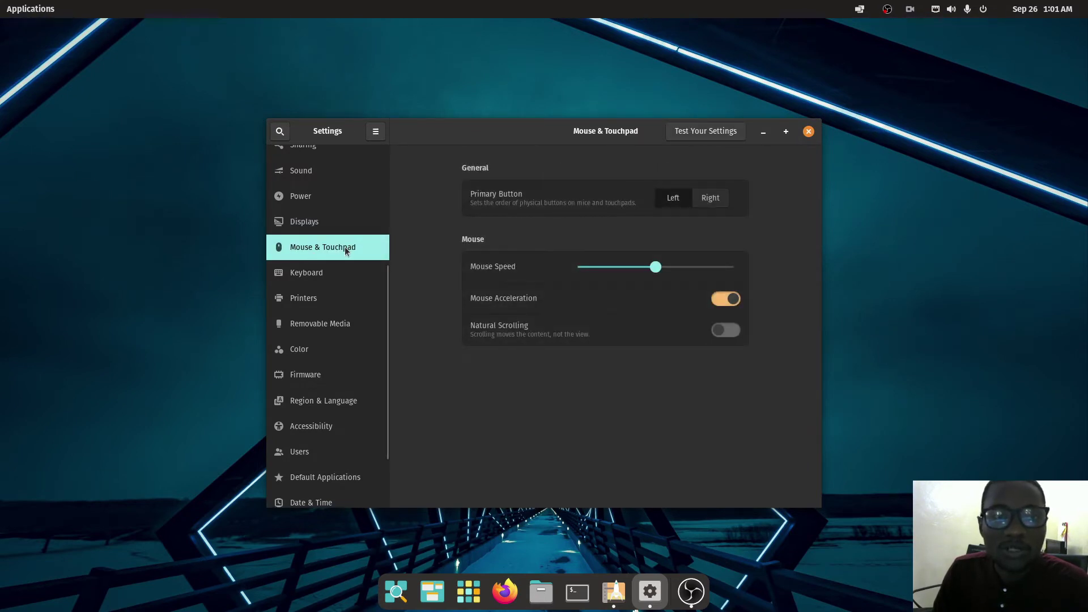
Raise the Mouse Speed slider, then review the Keyboard page's English (US) input source
click(706, 200)
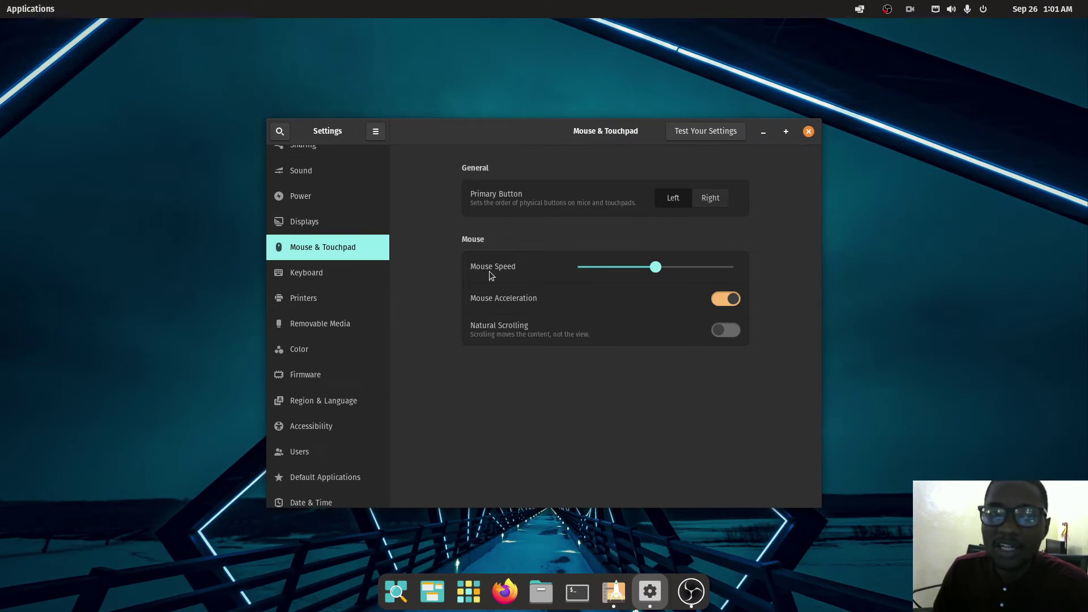
drag(655, 267, 687, 267)
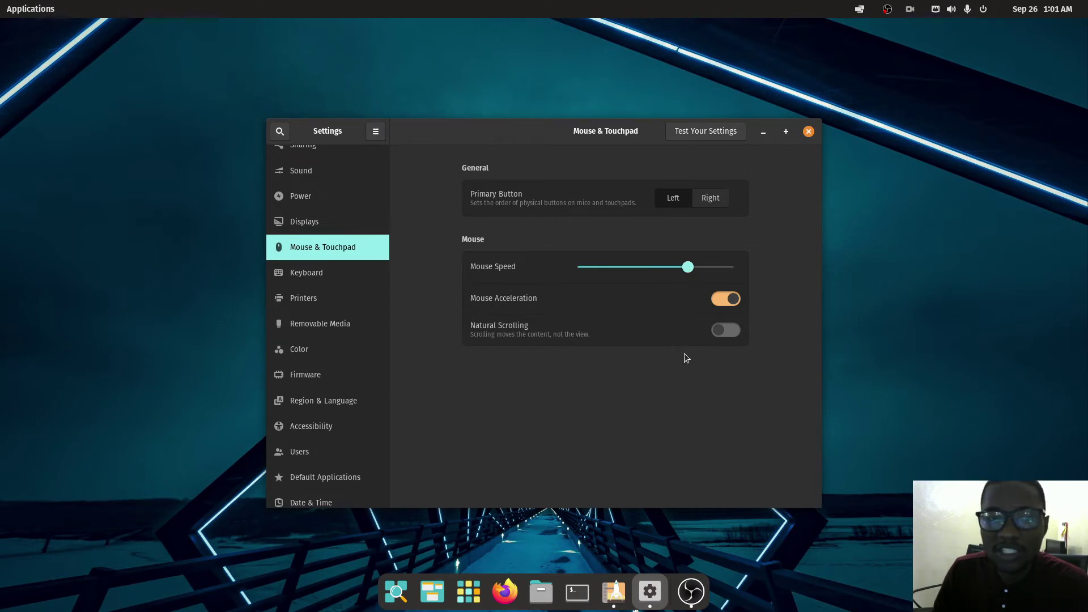
click(323, 275)
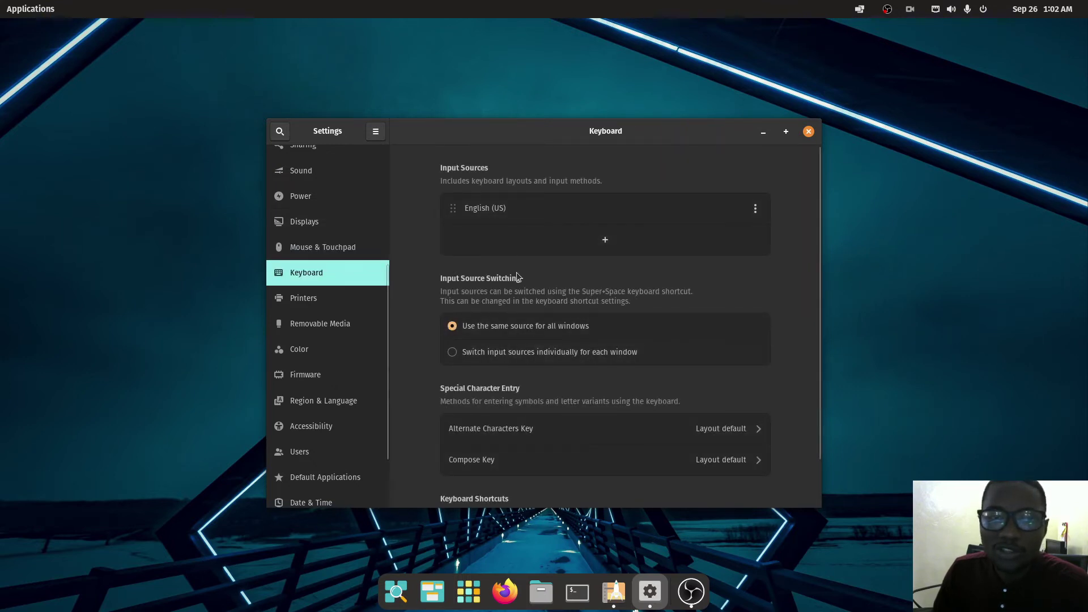
scroll(524, 300, down, 1)
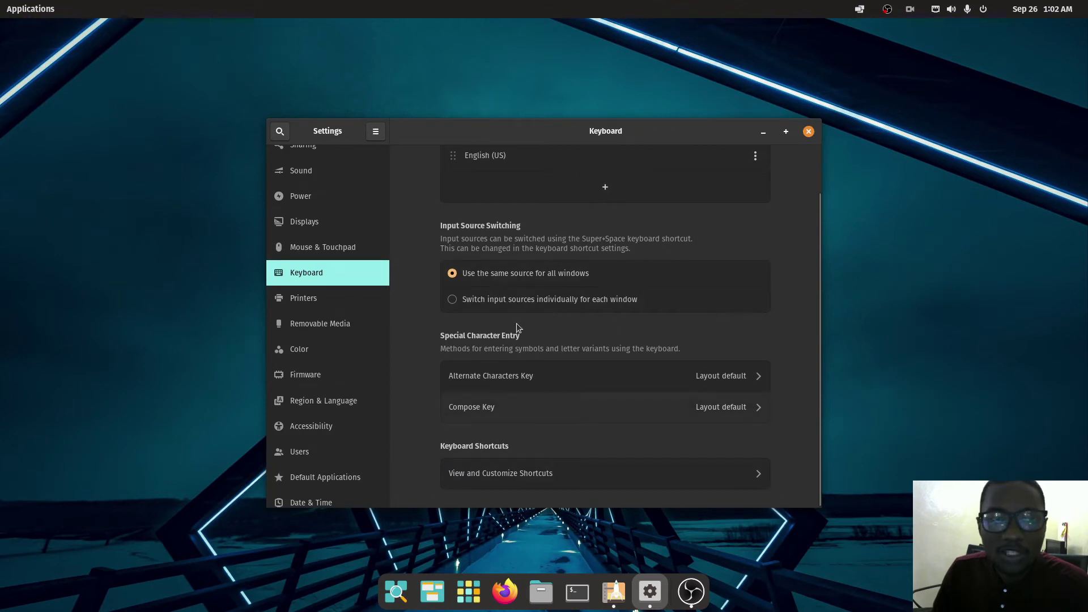
scroll(340, 322, up, 3)
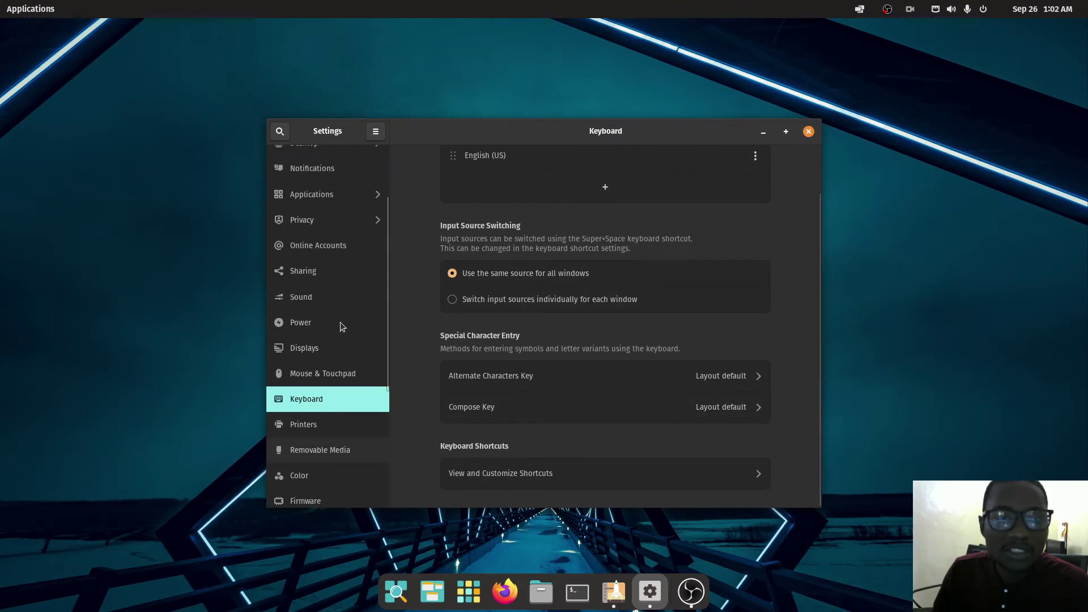
On the Power page, set Screen Blank to 15 minutes and leave the power button at Power Off
click(315, 322)
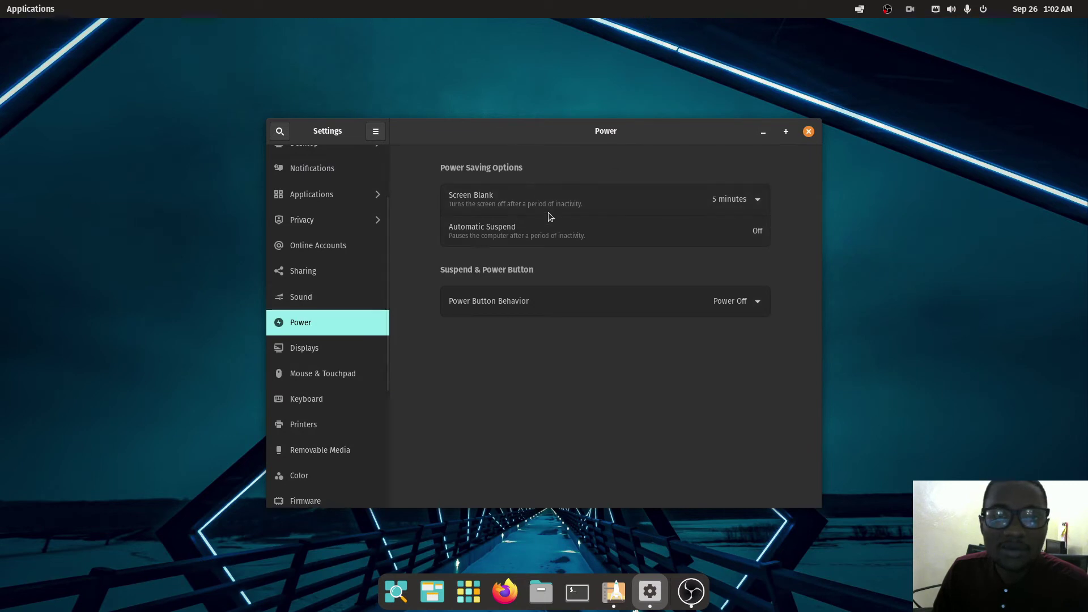
click(758, 199)
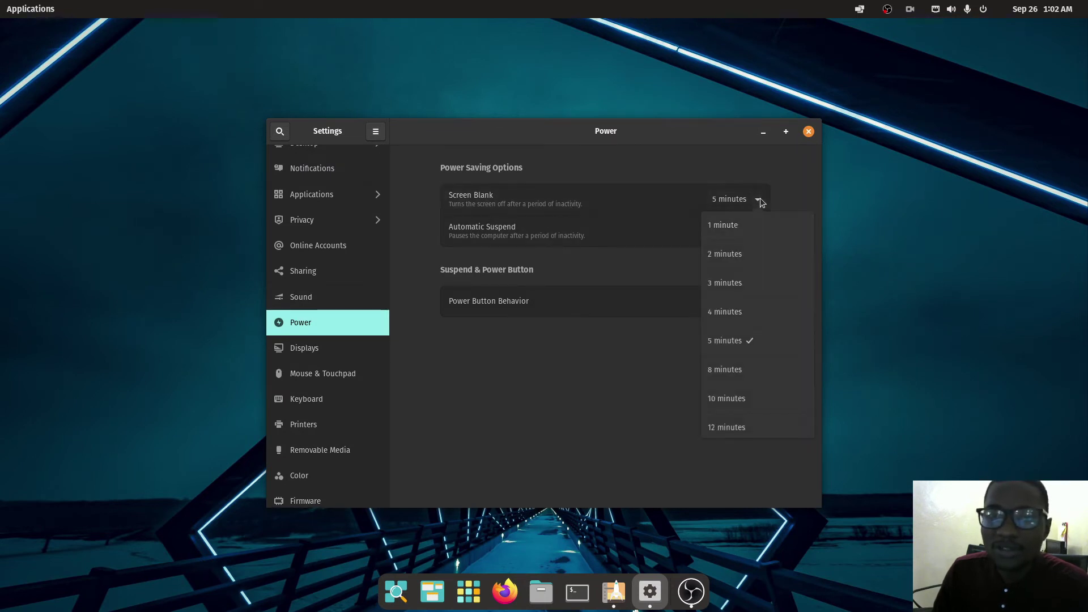
scroll(730, 340, down, 2)
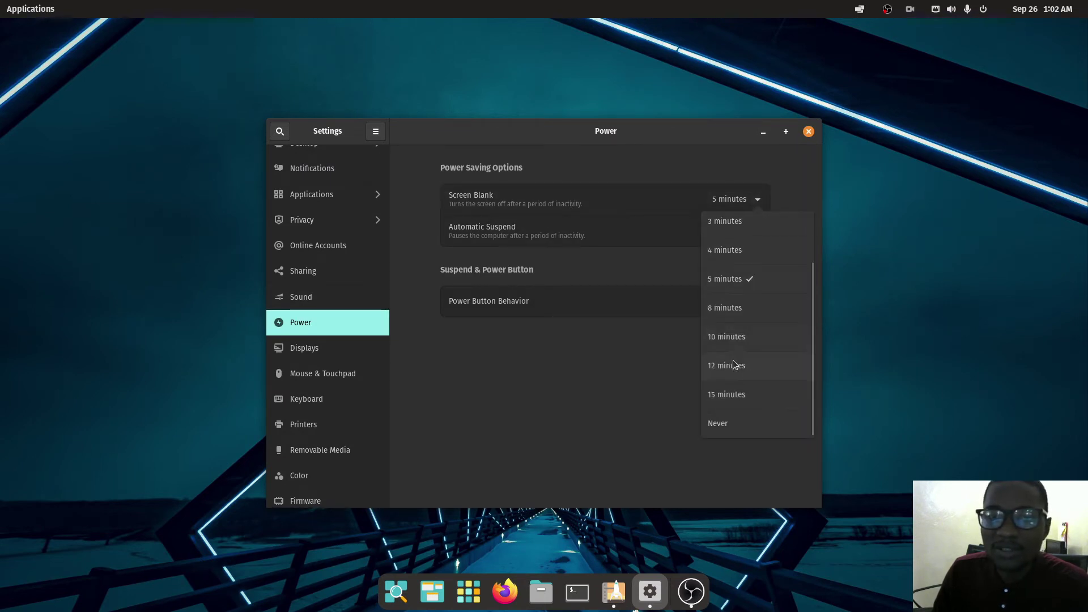
click(728, 396)
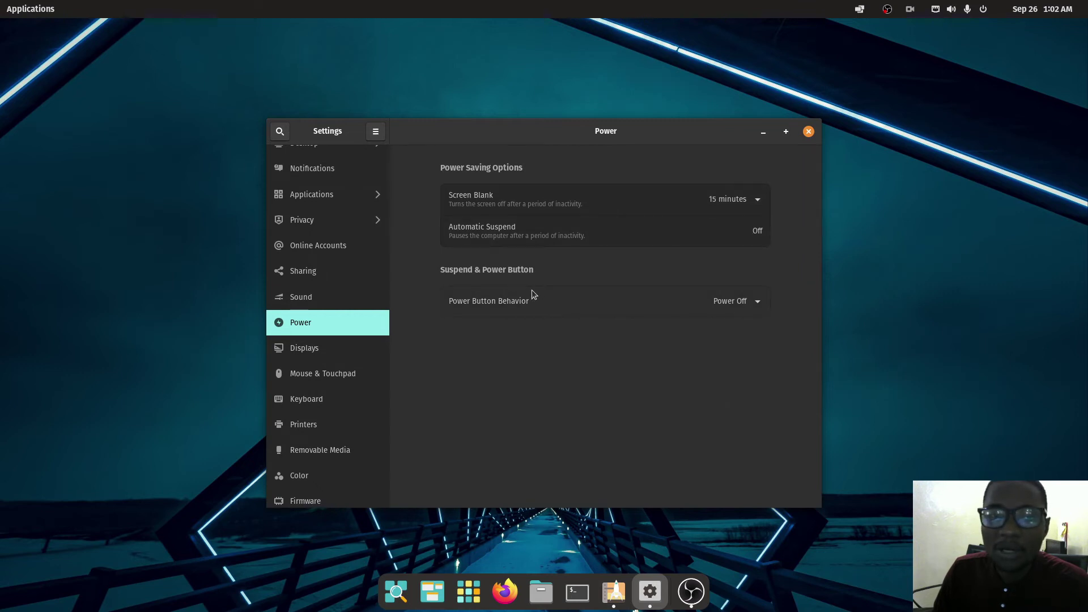
click(719, 304)
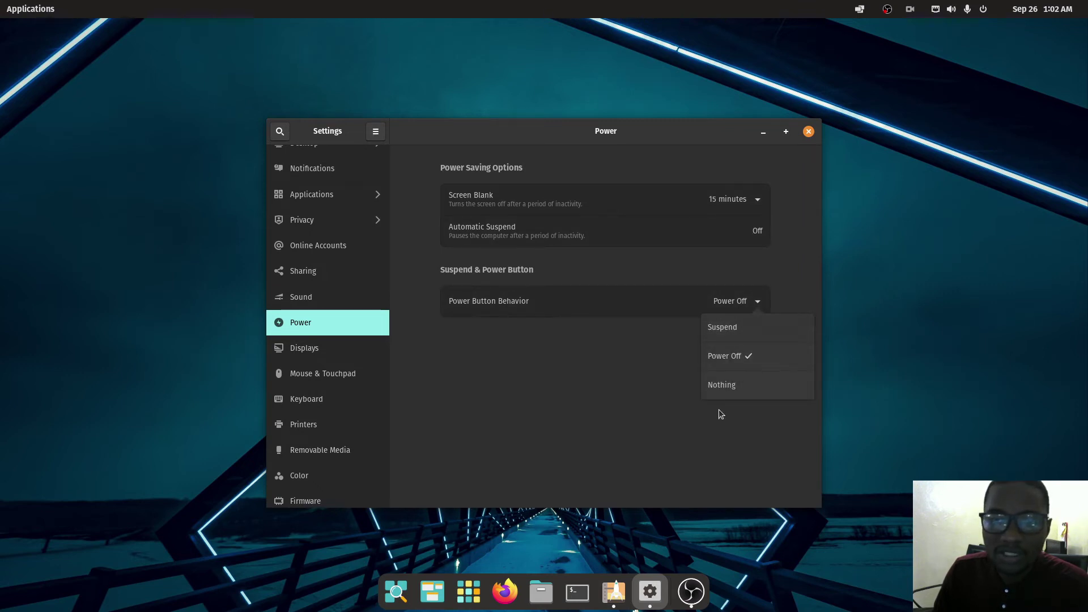
key(Escape)
scroll(317, 226, up, 3)
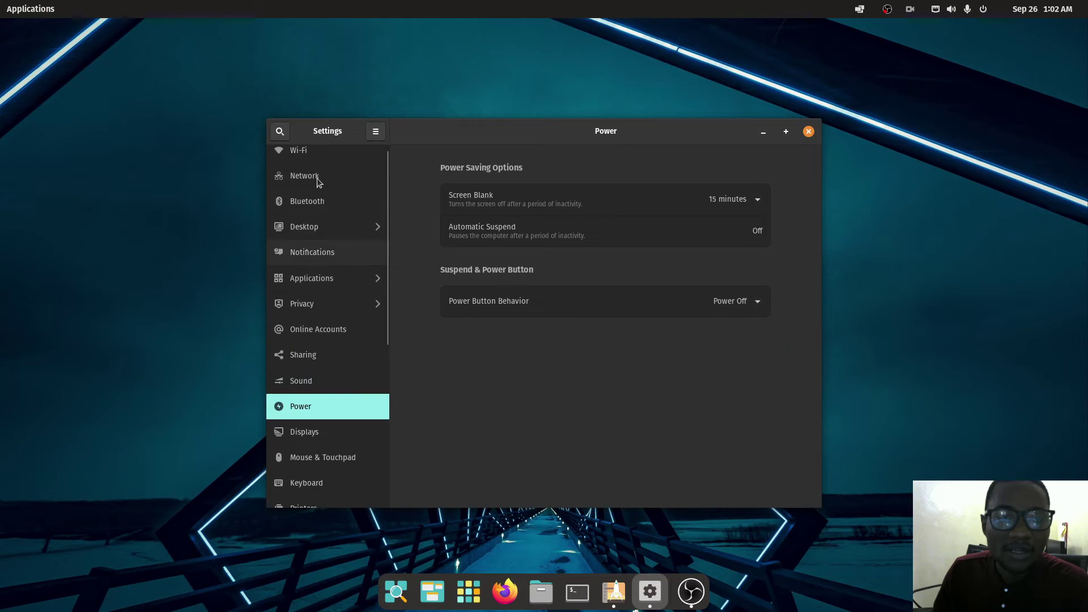
Review the Settings Keyboard Shortcuts list from the app menu, then close the Settings window
click(379, 134)
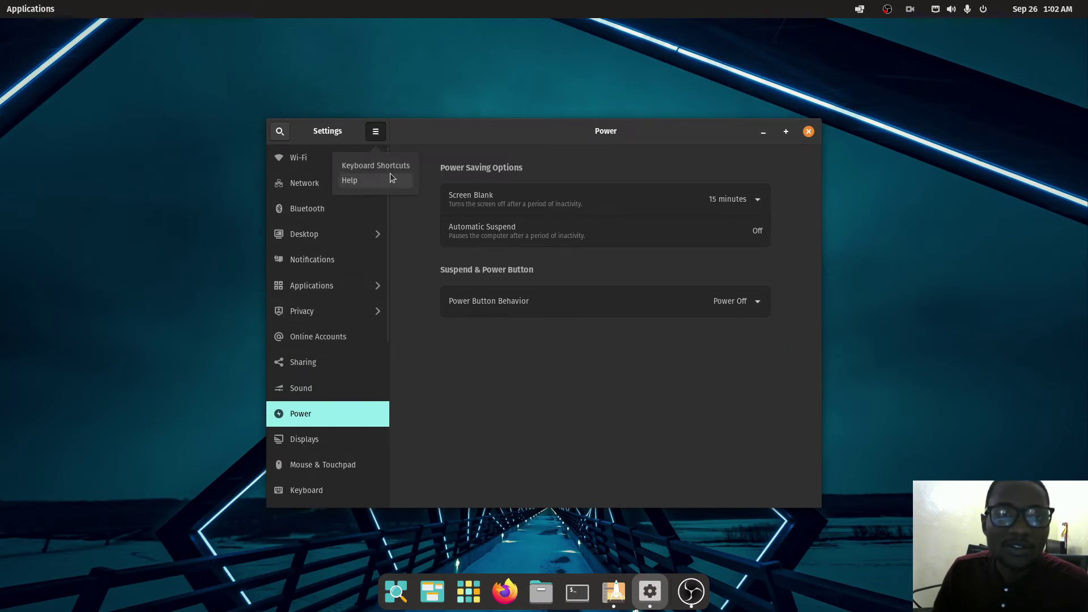
click(373, 169)
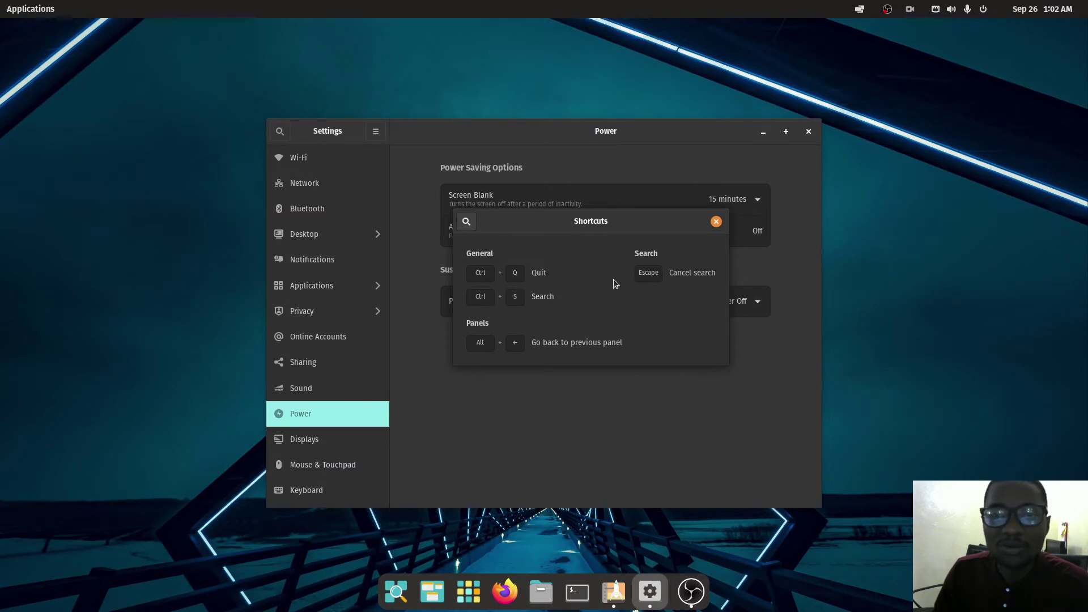
click(716, 222)
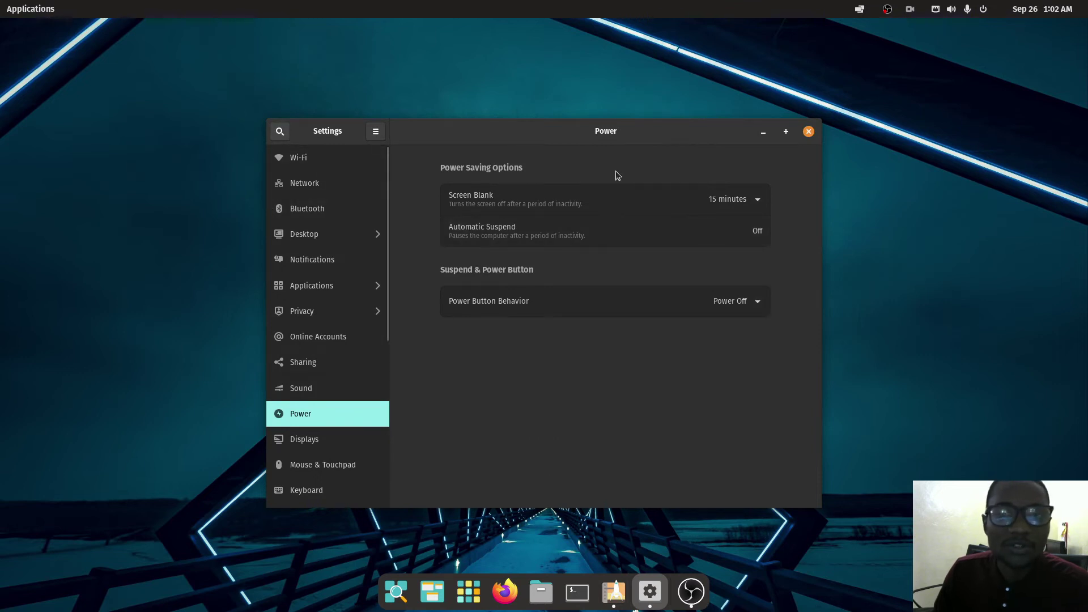
click(809, 131)
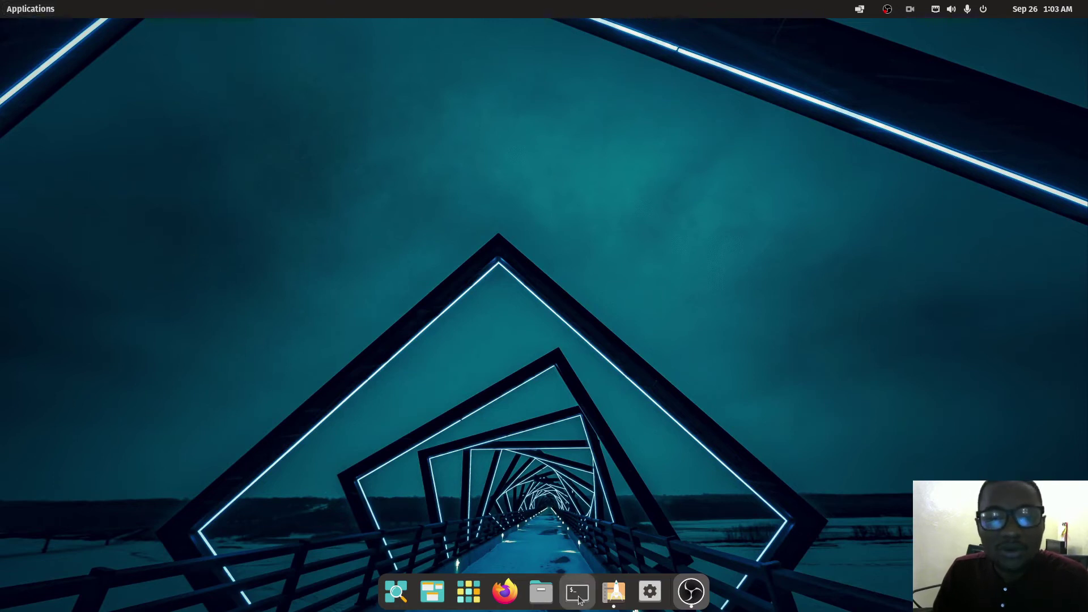
Reopen Settings from the dock, maximize its window, then restore it to the original size
click(649, 595)
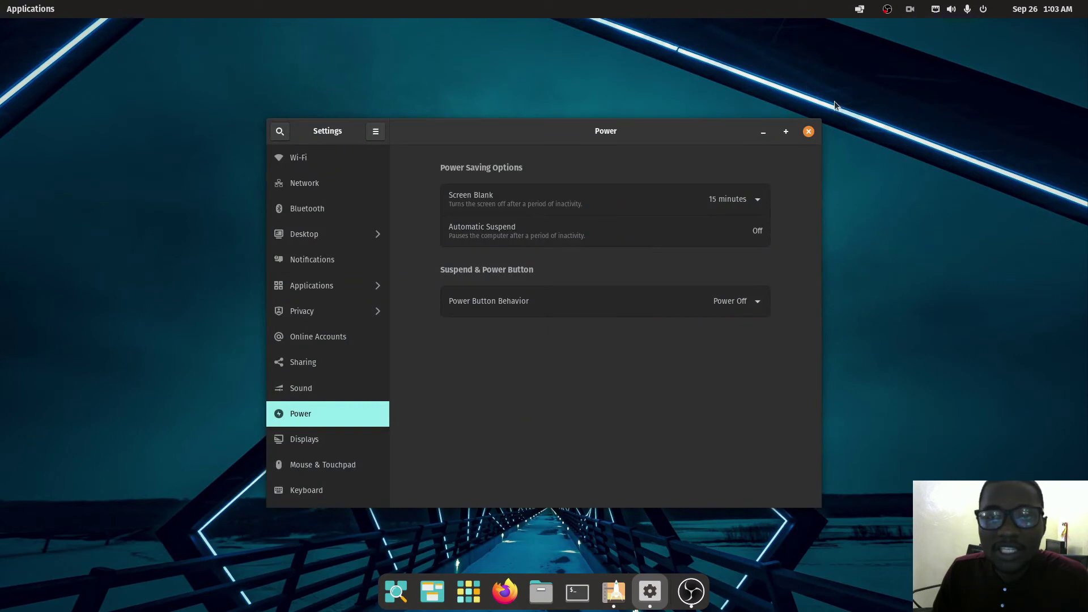
click(789, 132)
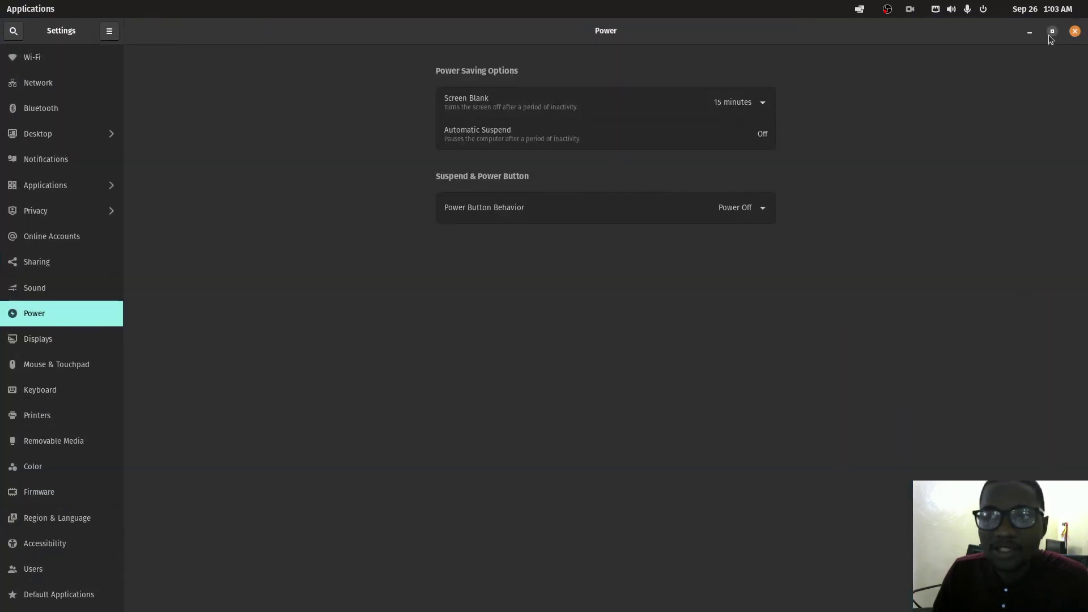
click(1049, 33)
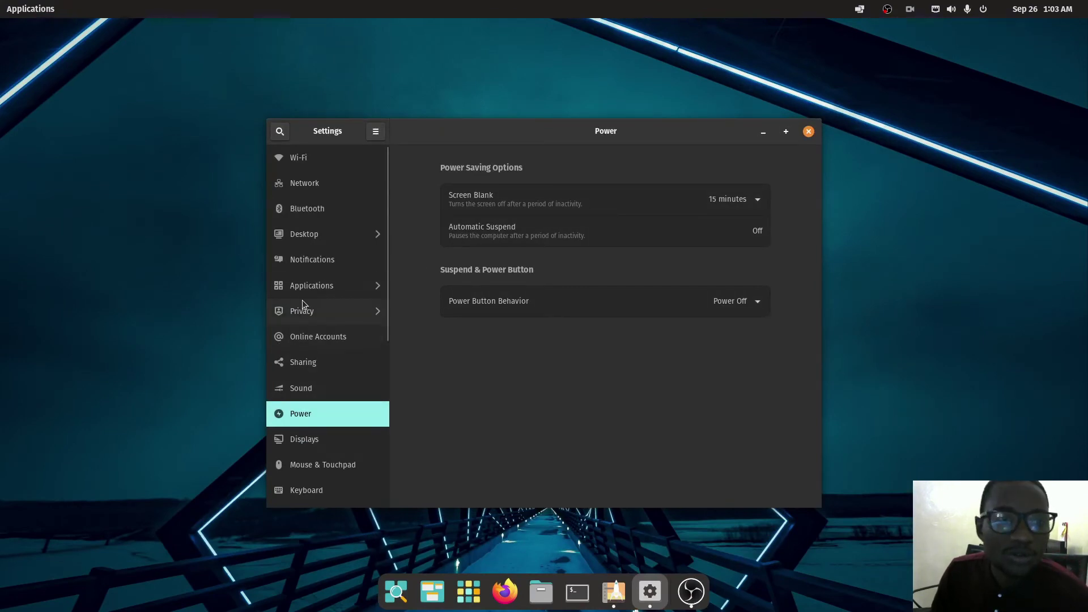
In Desktop Options, turn off Show Workspaces and Show Applications for the top bar
click(326, 228)
scroll(583, 425, down, 3)
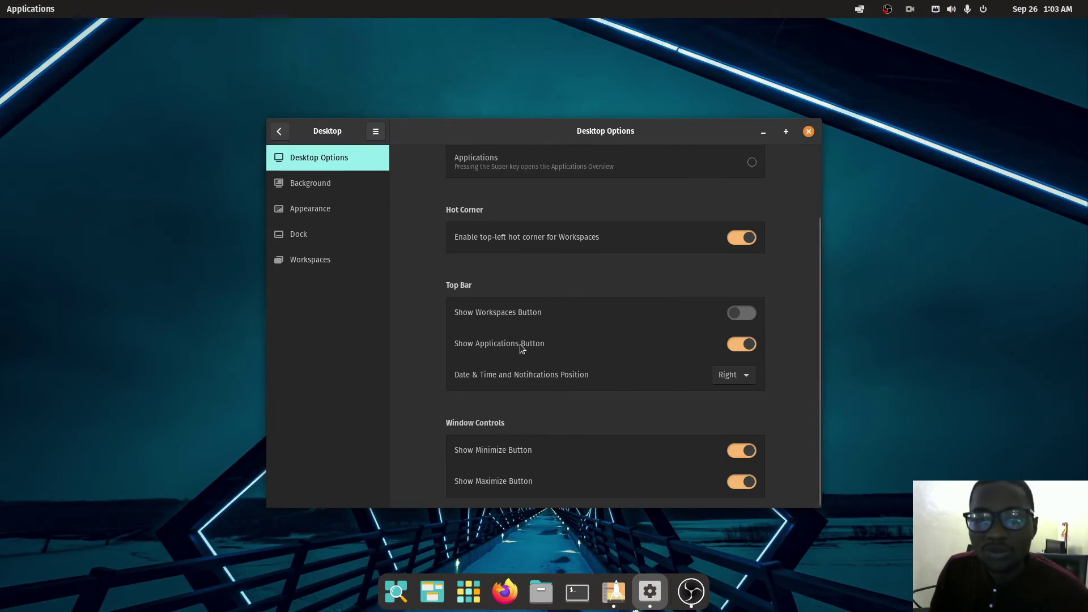
click(743, 315)
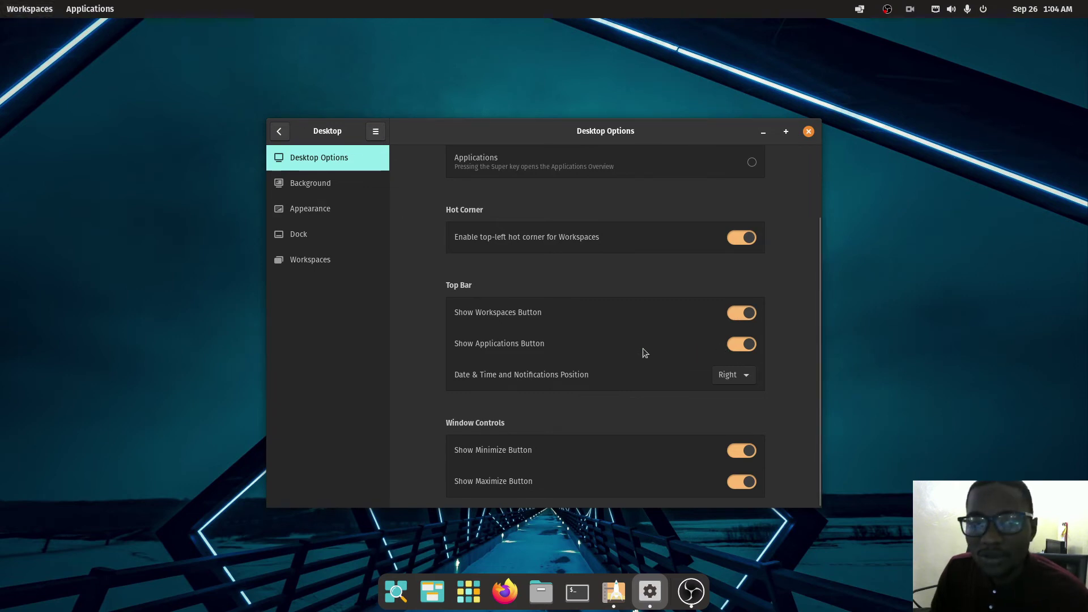
click(745, 344)
click(745, 312)
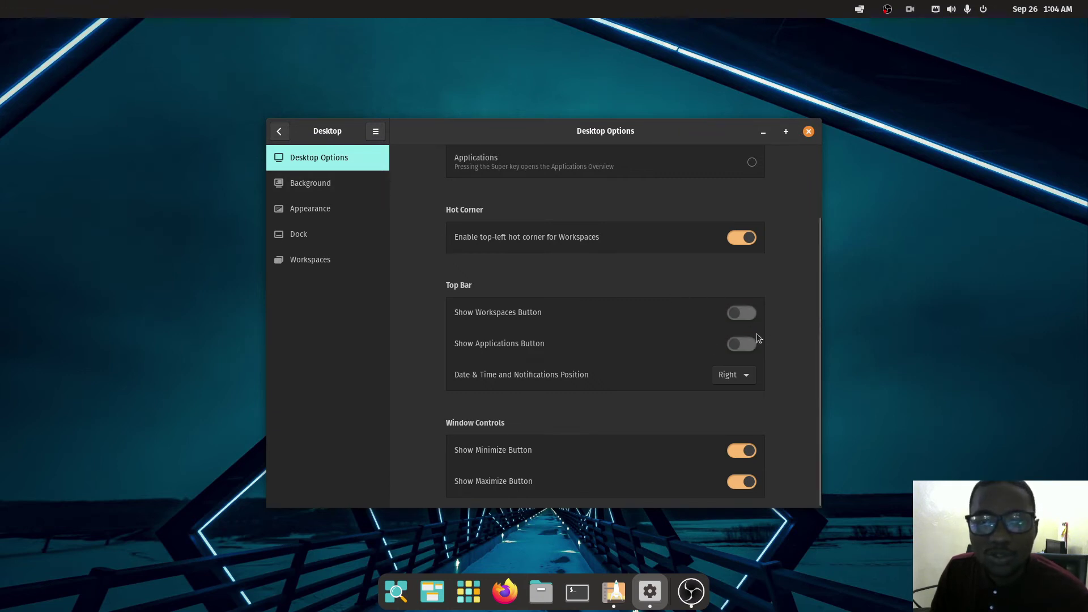
Set the top bar's Date & Time position to Left
click(743, 383)
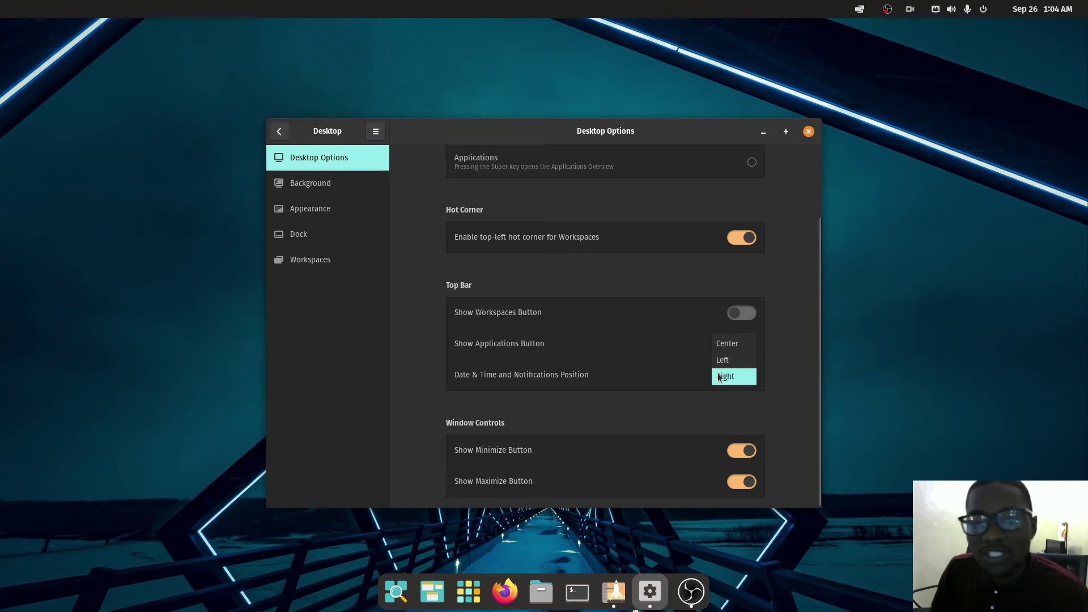
click(726, 363)
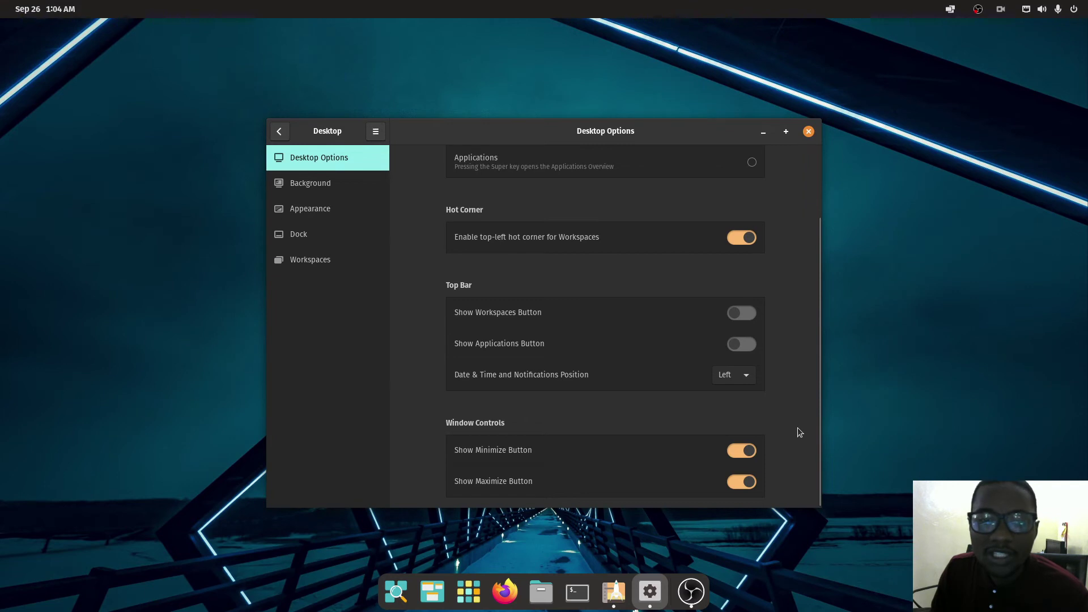
scroll(607, 364, up, 3)
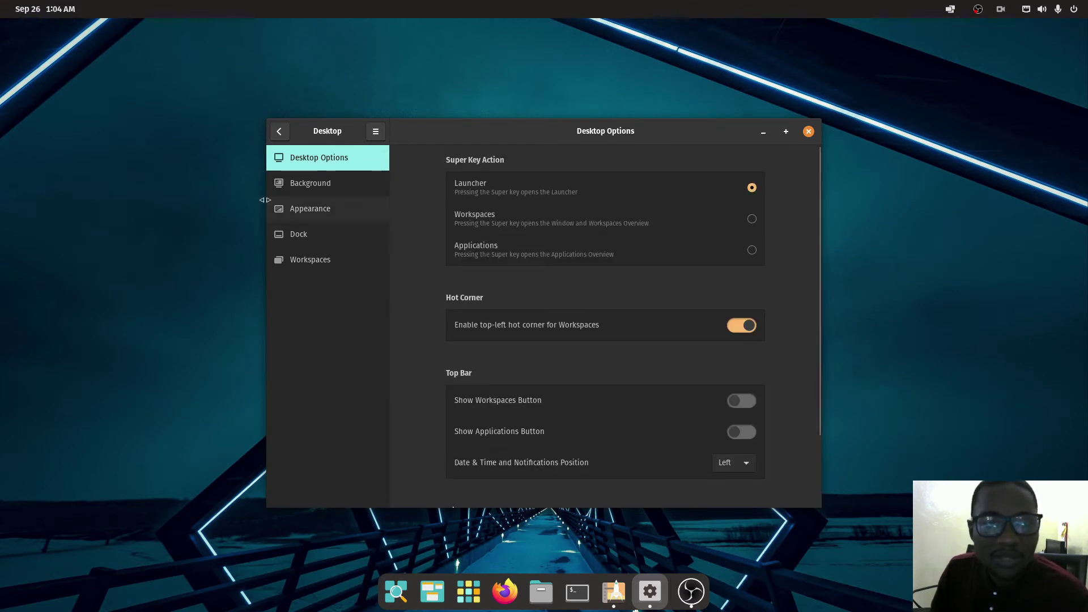
View the Background and Appearance pages, close Settings, and open the Application Library from the dock
click(291, 185)
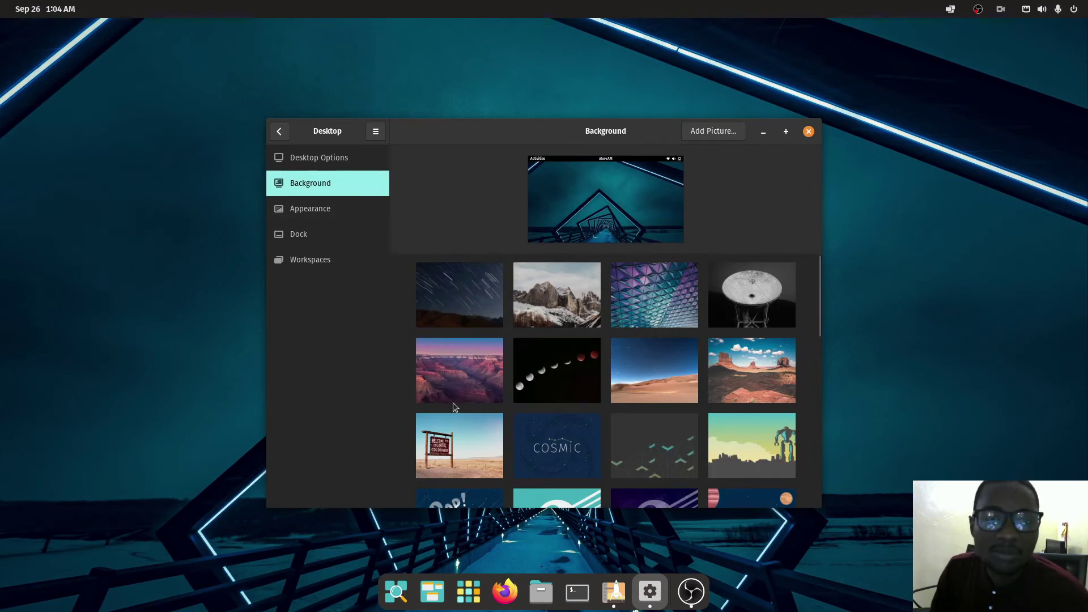
click(307, 213)
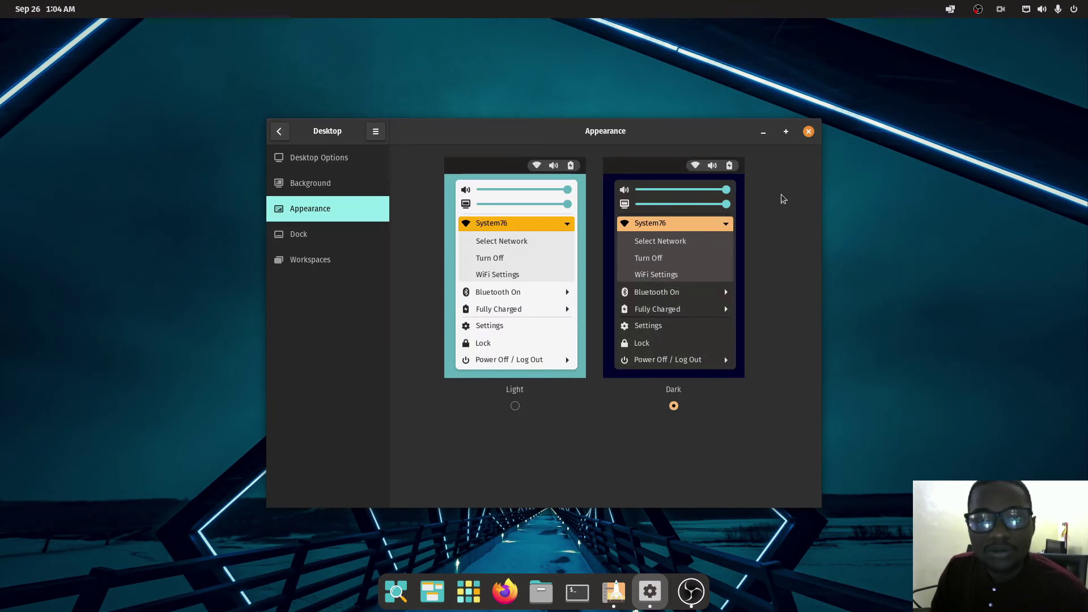
click(809, 132)
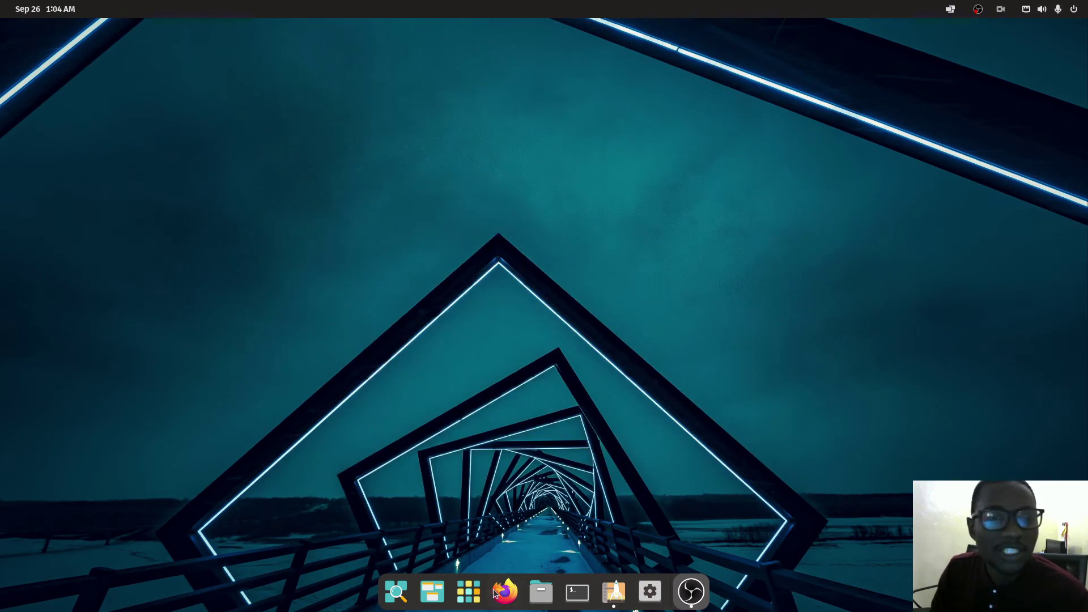
click(468, 591)
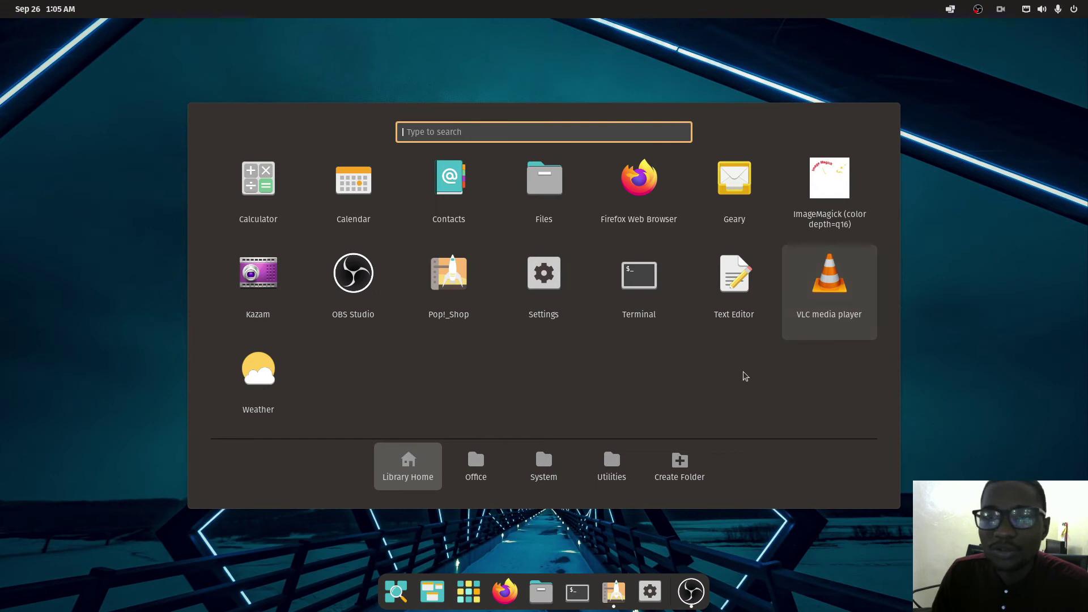
Browse the Office and System folders, then launch Startup Applications from the System folder
click(483, 473)
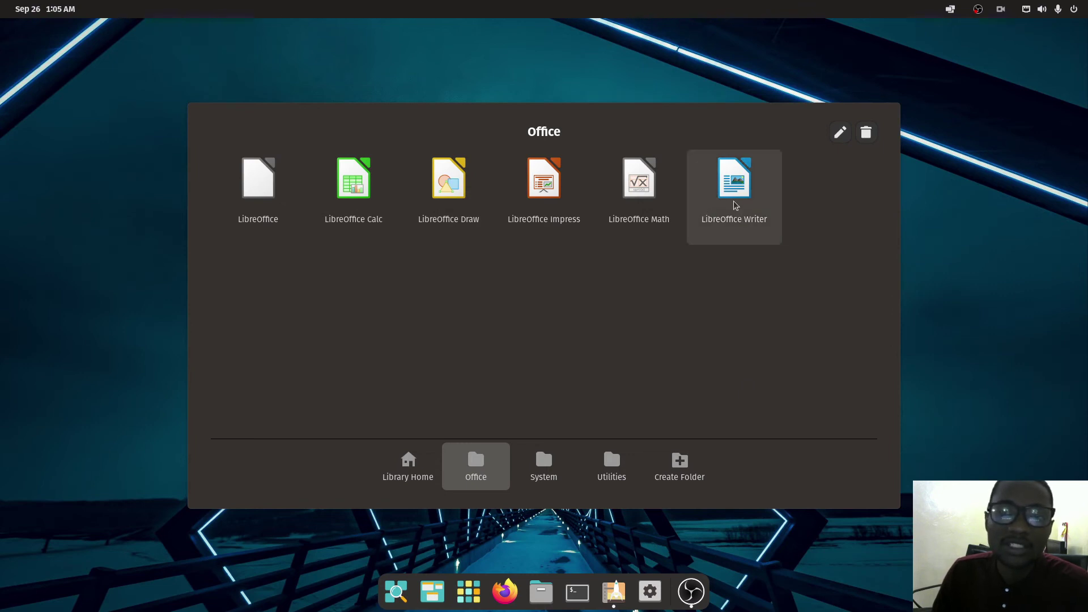
click(553, 474)
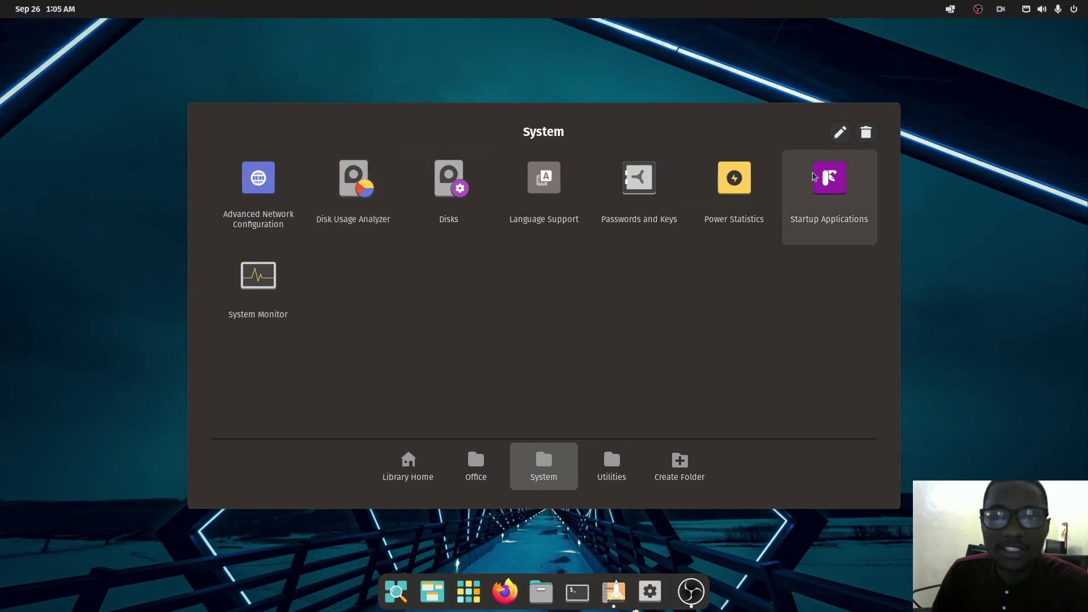
click(835, 191)
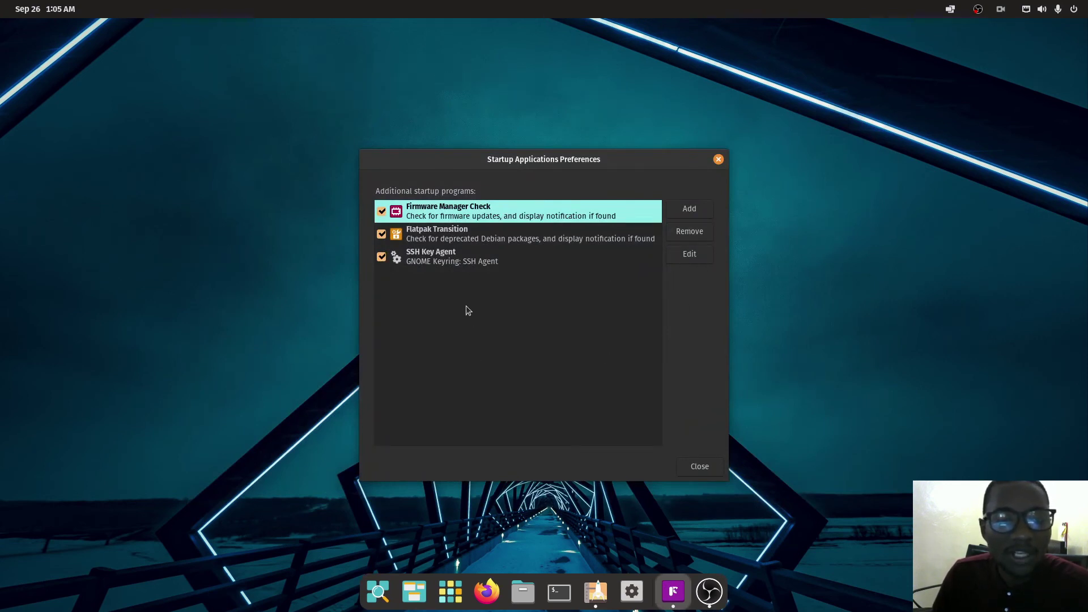
Open Add Startup Program and its Browse file chooser, cancel both, and close Startup Applications
click(683, 211)
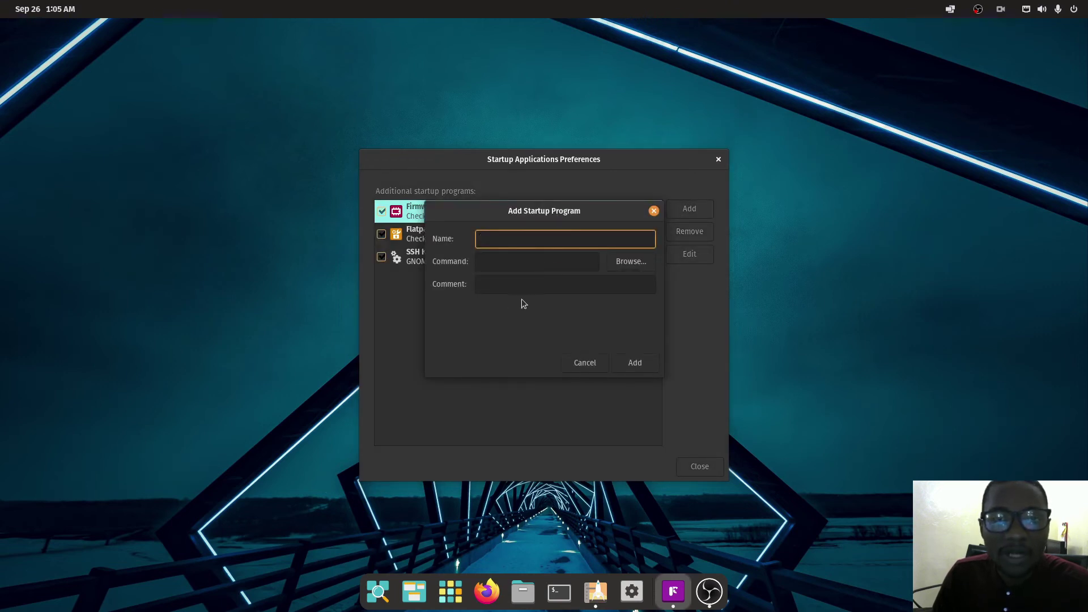
click(637, 261)
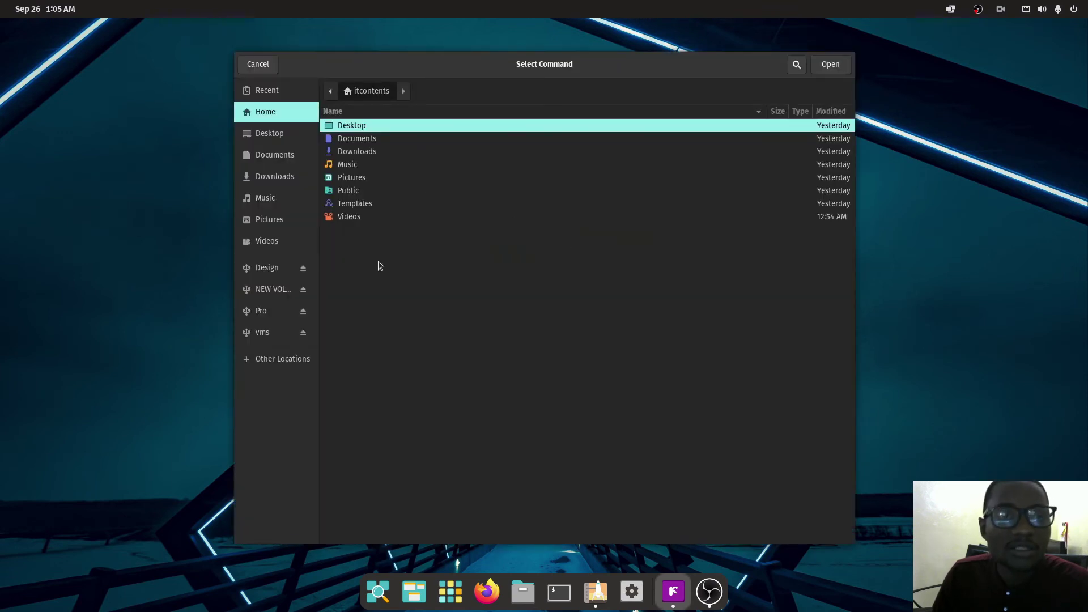
click(261, 66)
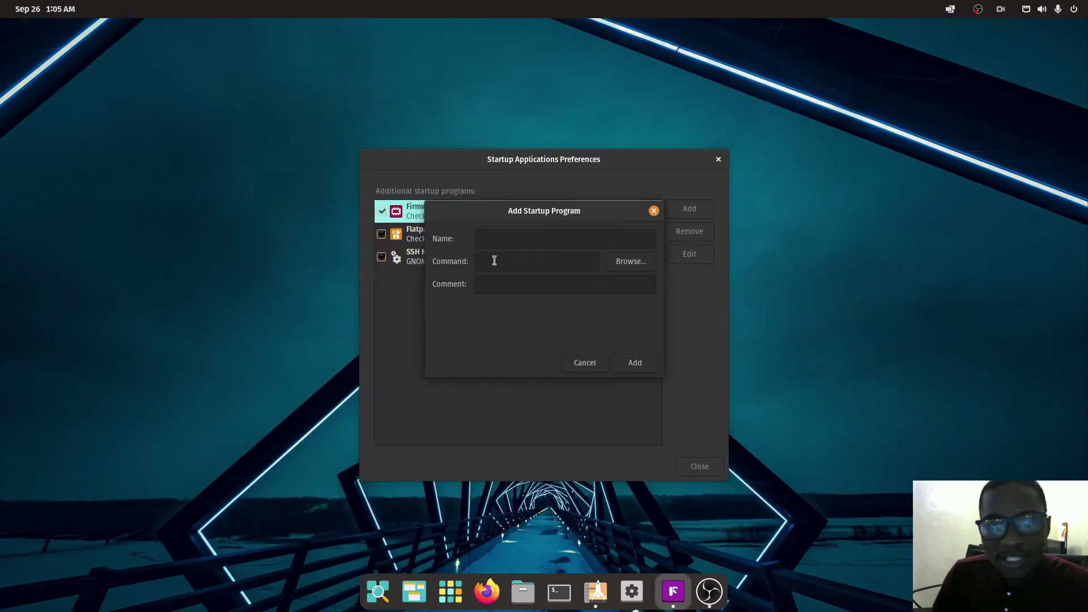
click(590, 364)
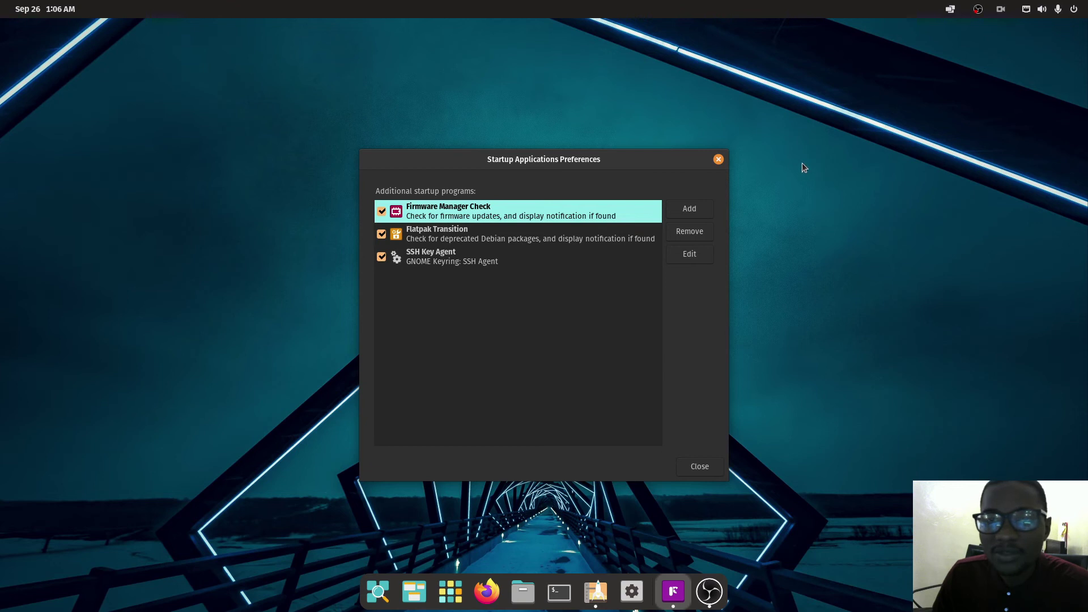
click(720, 162)
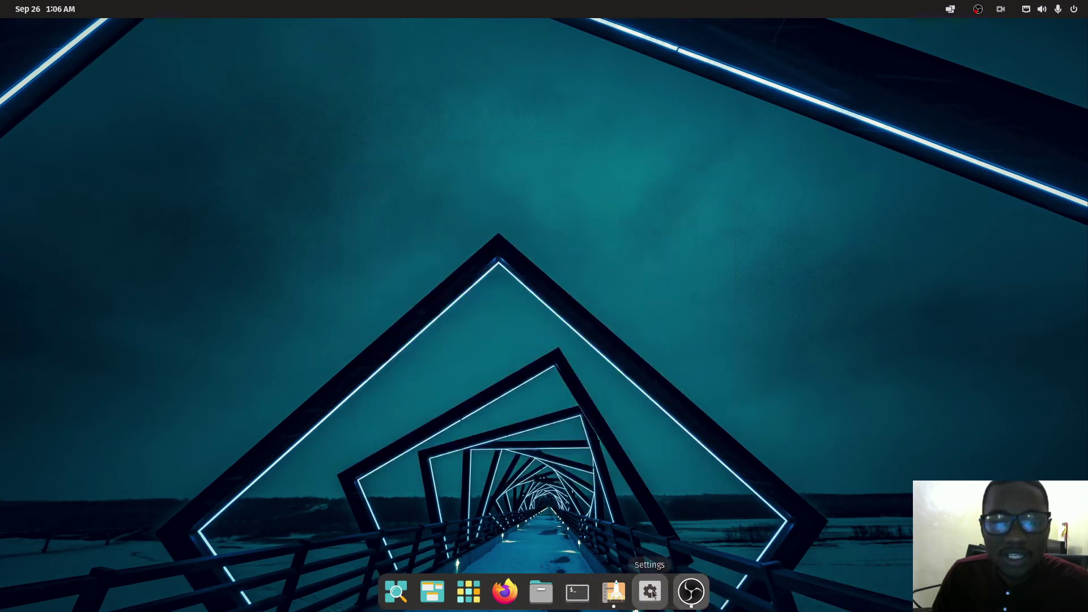
Launch System Monitor from the Library's System folder, centre its window and widen it for more disk columns
click(461, 601)
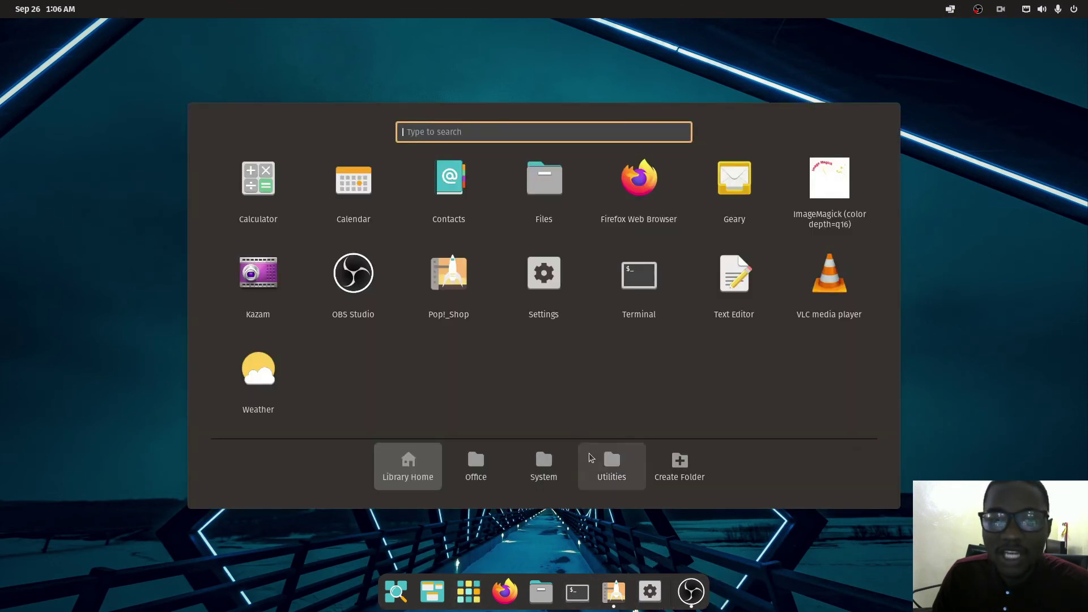
click(557, 465)
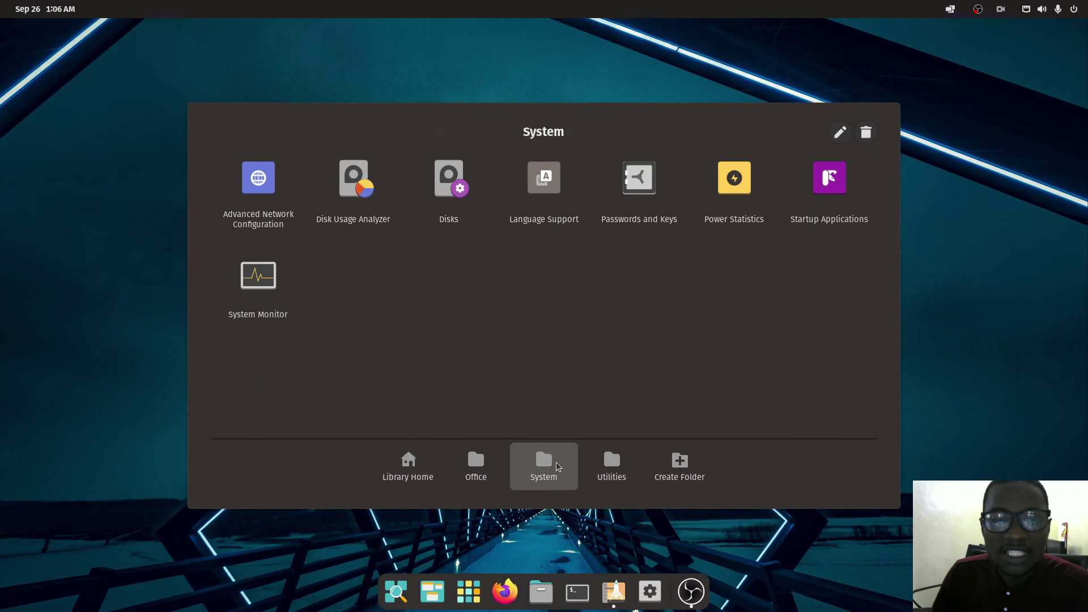
click(263, 281)
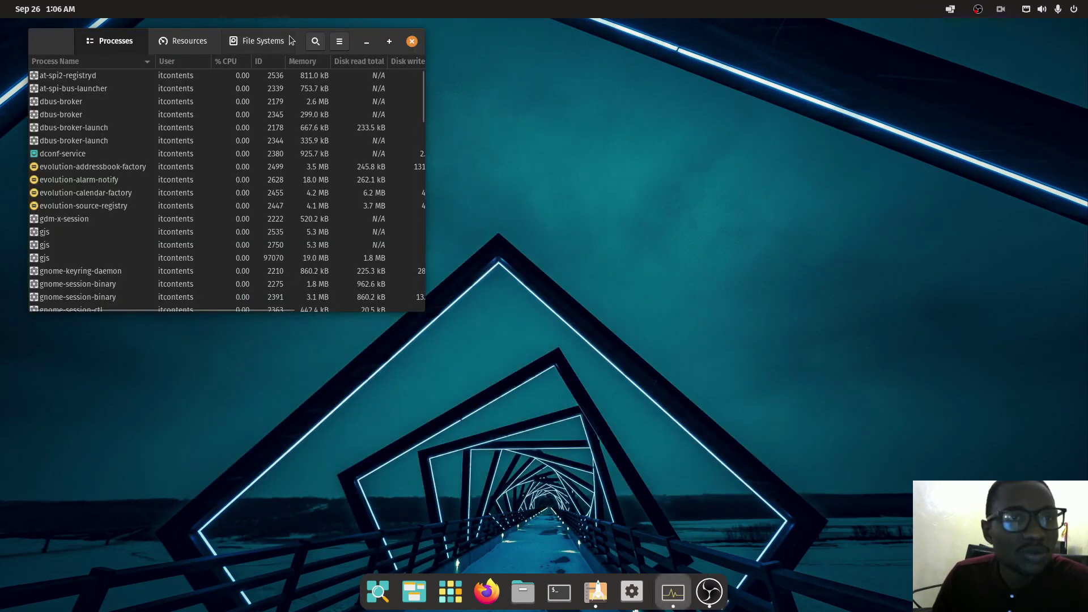
drag(356, 35, 640, 135)
scroll(404, 340, down, 10)
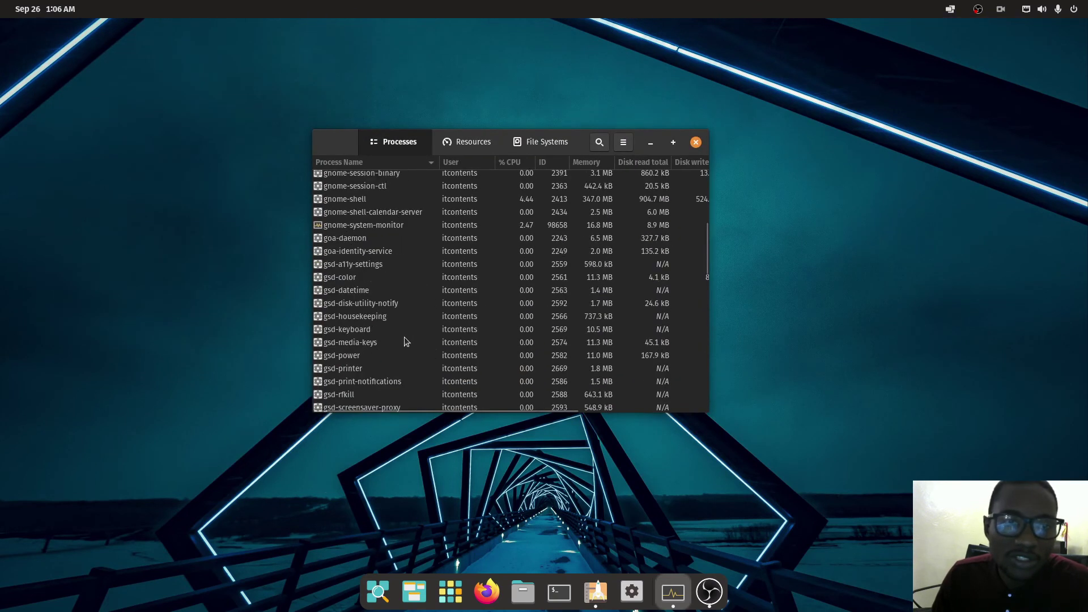
scroll(518, 318, up, 1)
scroll(518, 319, up, 3)
scroll(491, 235, up, 5)
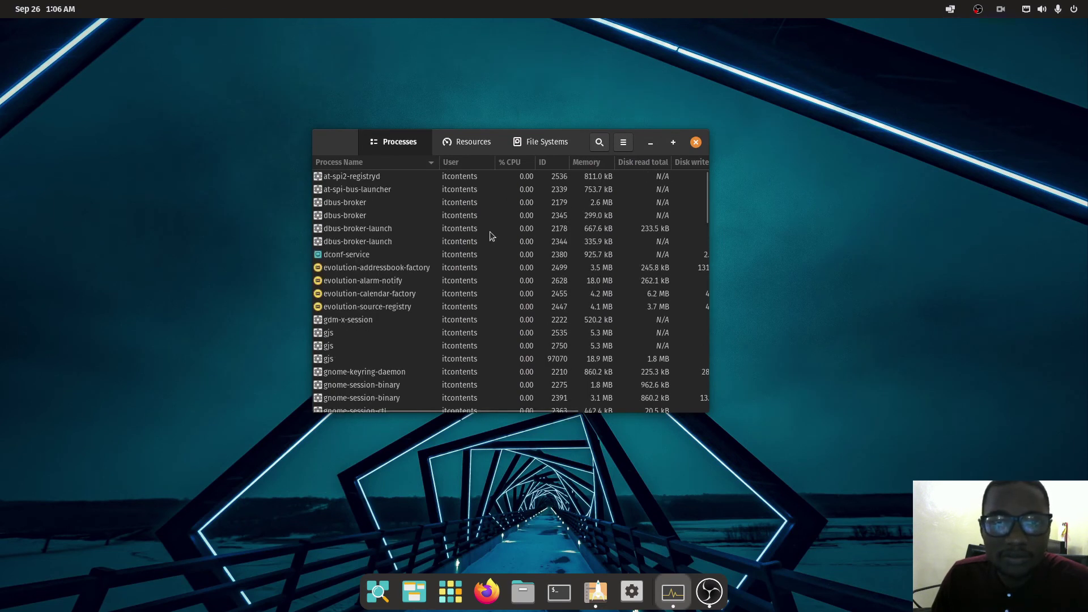
drag(708, 273, 832, 267)
View the Resources graphs, close System Monitor, and show the Library's Utilities folder
click(580, 146)
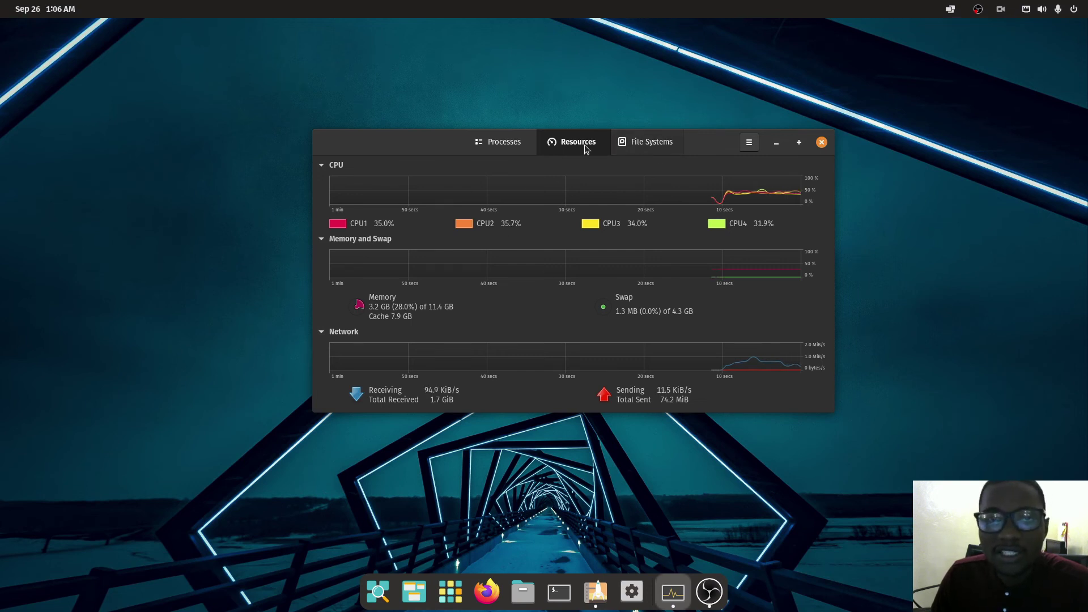
click(749, 142)
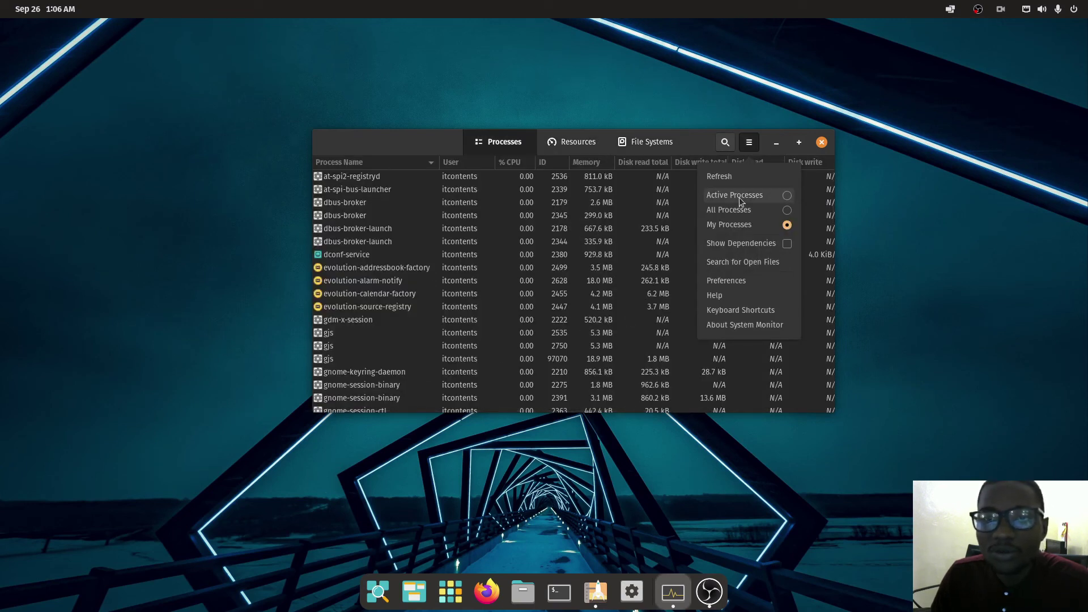
click(832, 308)
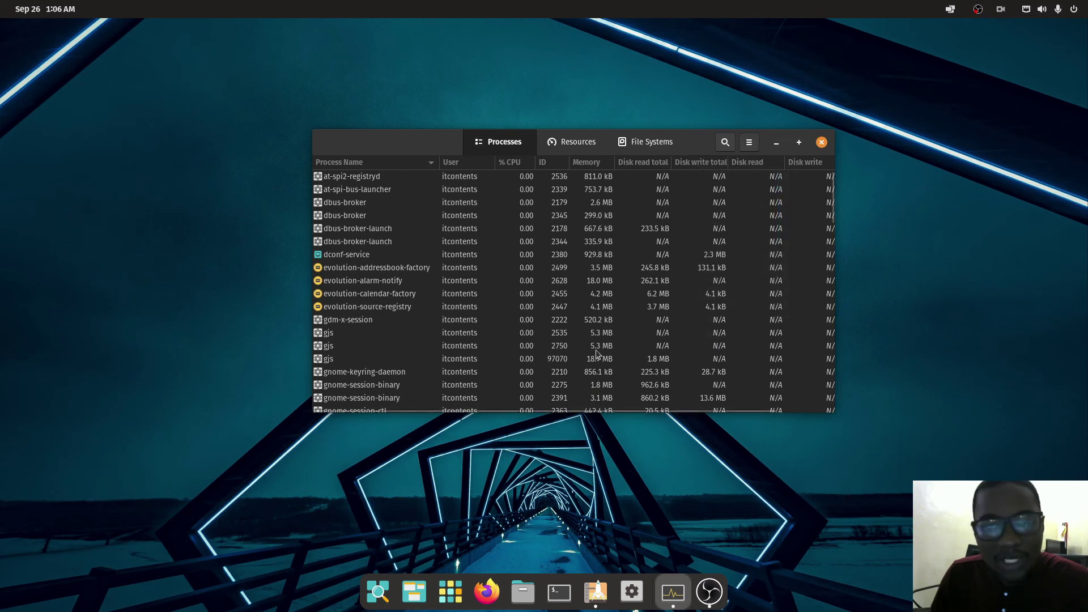
click(822, 142)
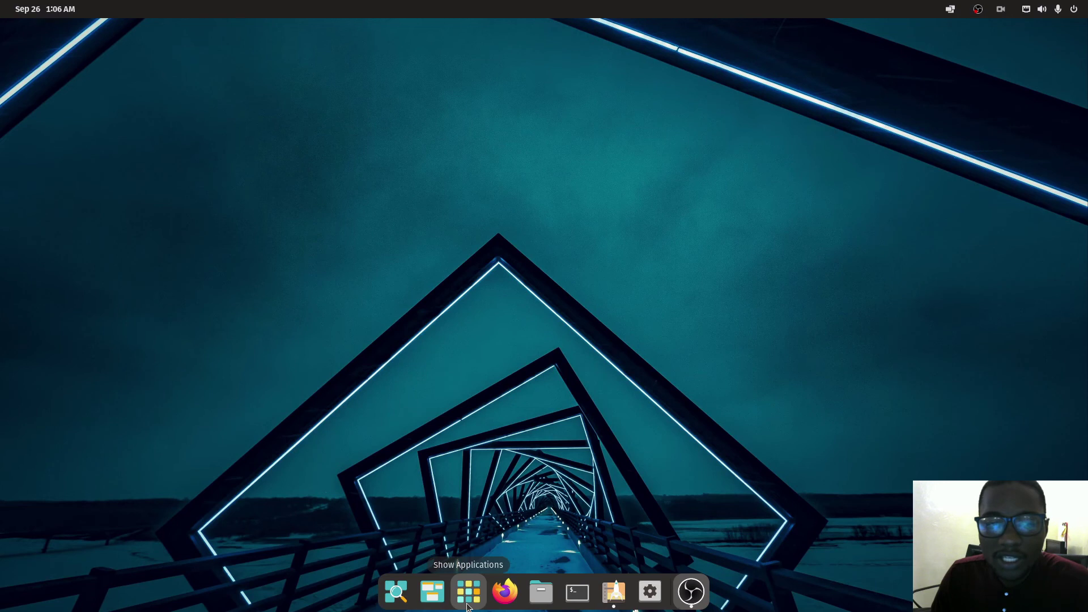
click(468, 591)
click(615, 460)
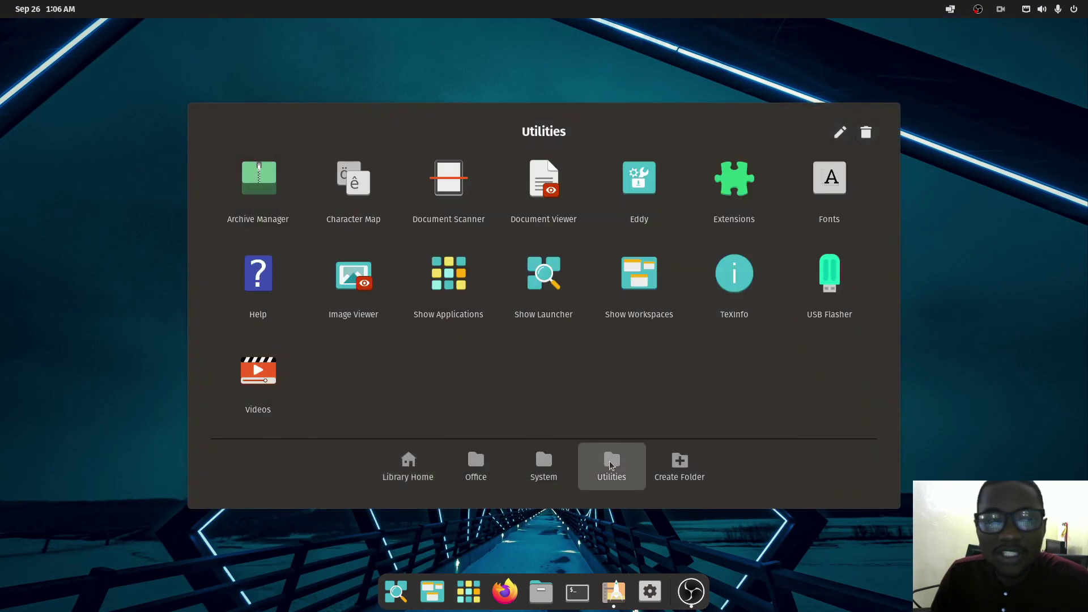